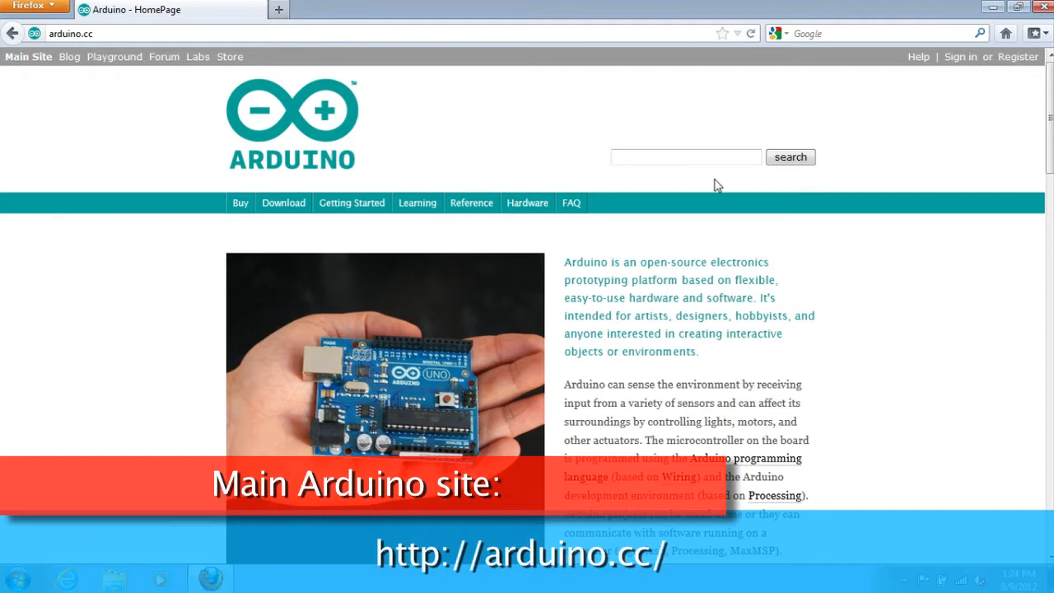
- Download the Windows version of Arduino 1.0.1 from the Arduino software page and save the zip file
click(280, 204)
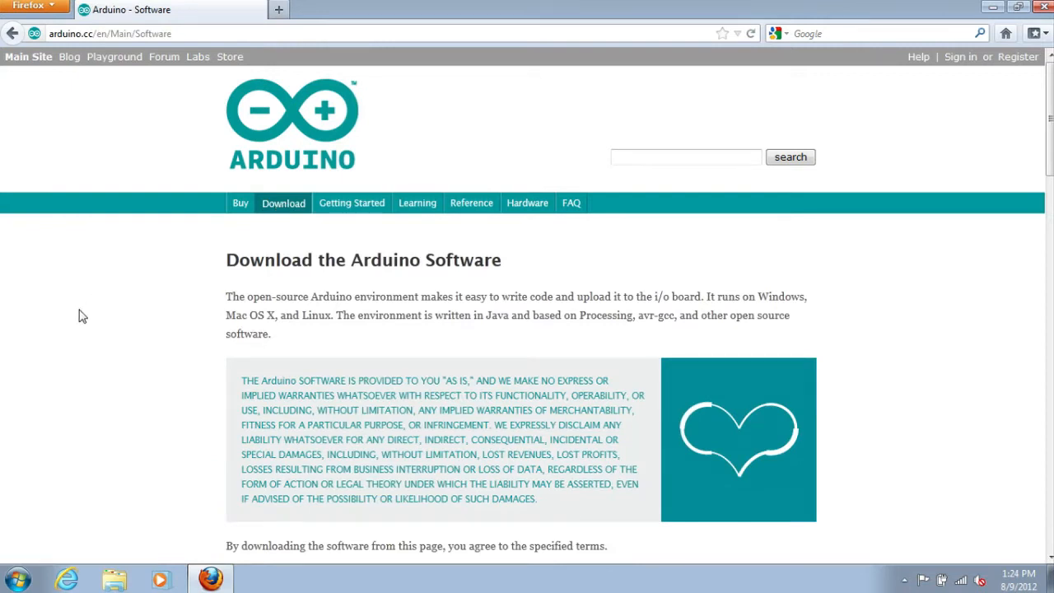
scroll(81, 316, down, 5)
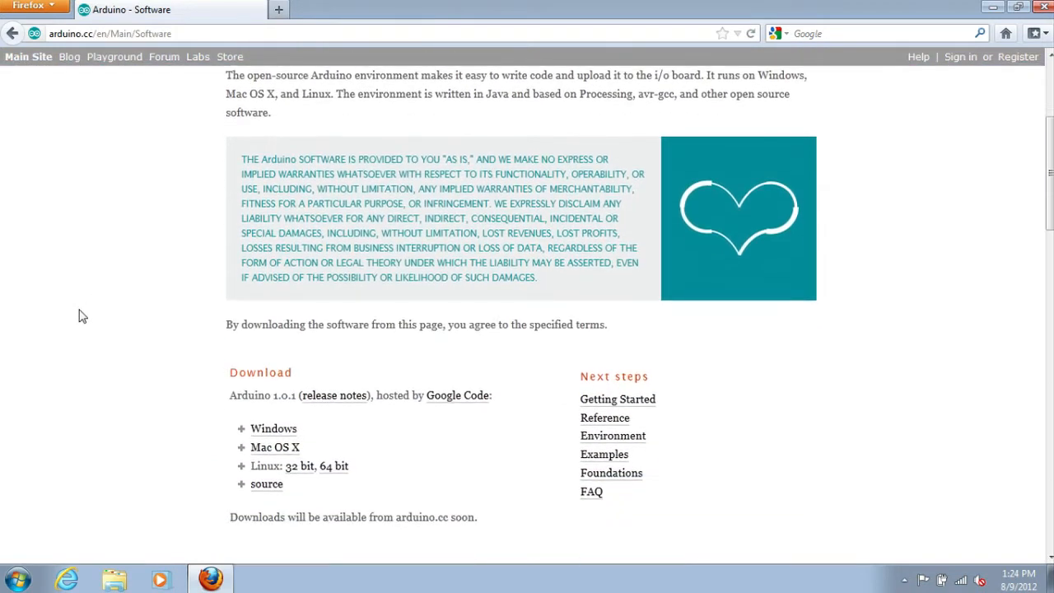
scroll(80, 316, down, 4)
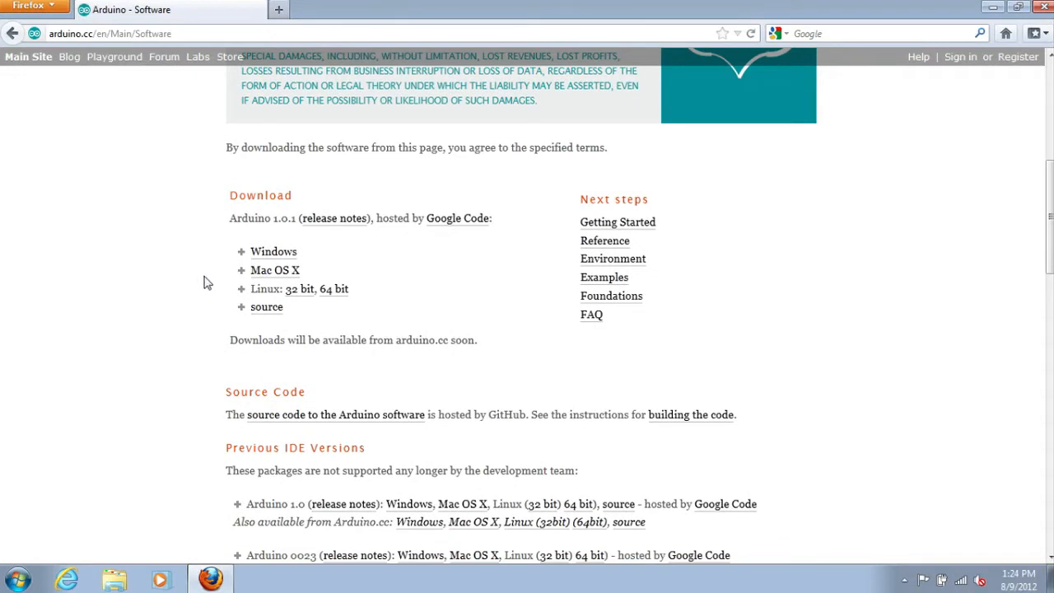
click(262, 256)
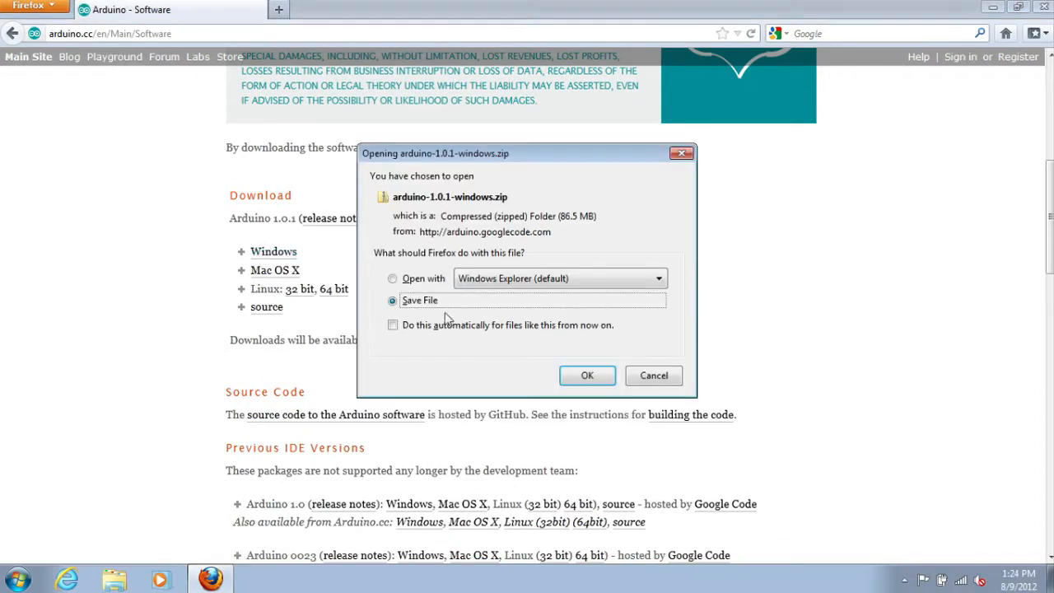
click(587, 373)
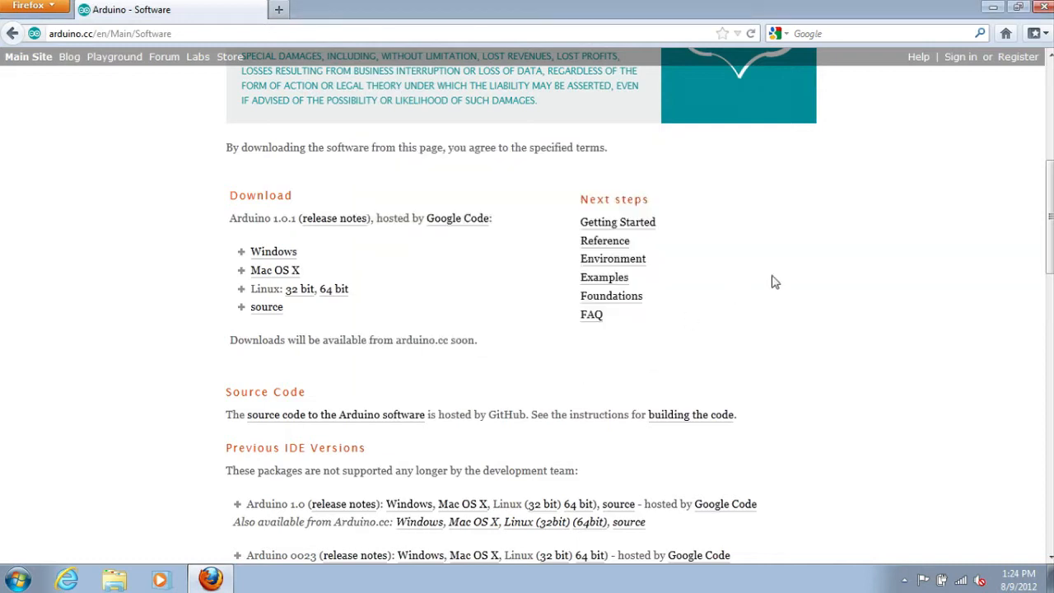
- Open the Getting Started guide for Windows and read the sections on the board, USB cable and Arduino environment download
drag(775, 281, 680, 235)
click(696, 252)
click(636, 234)
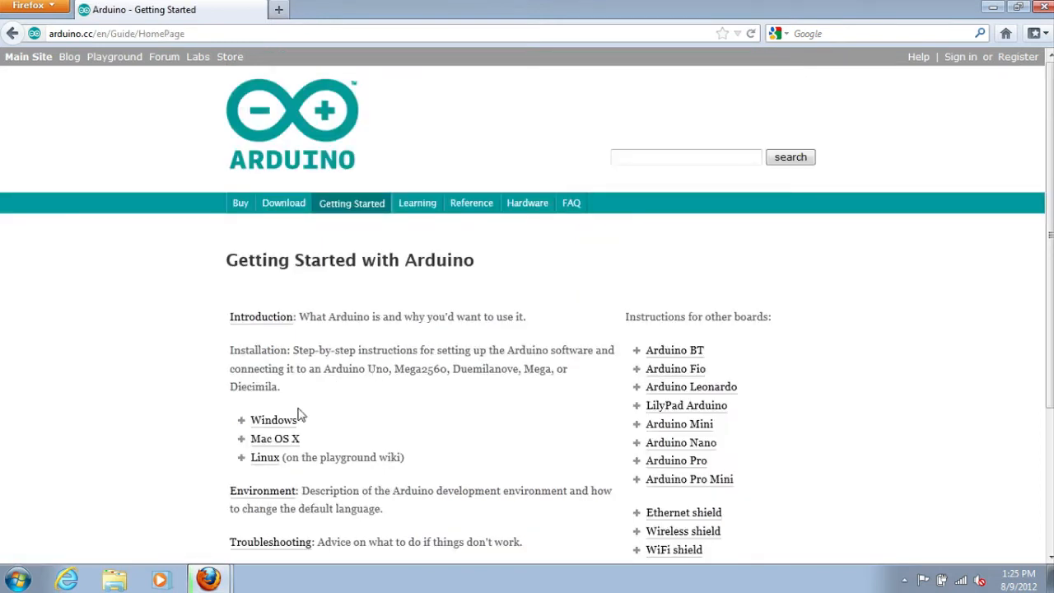
click(276, 424)
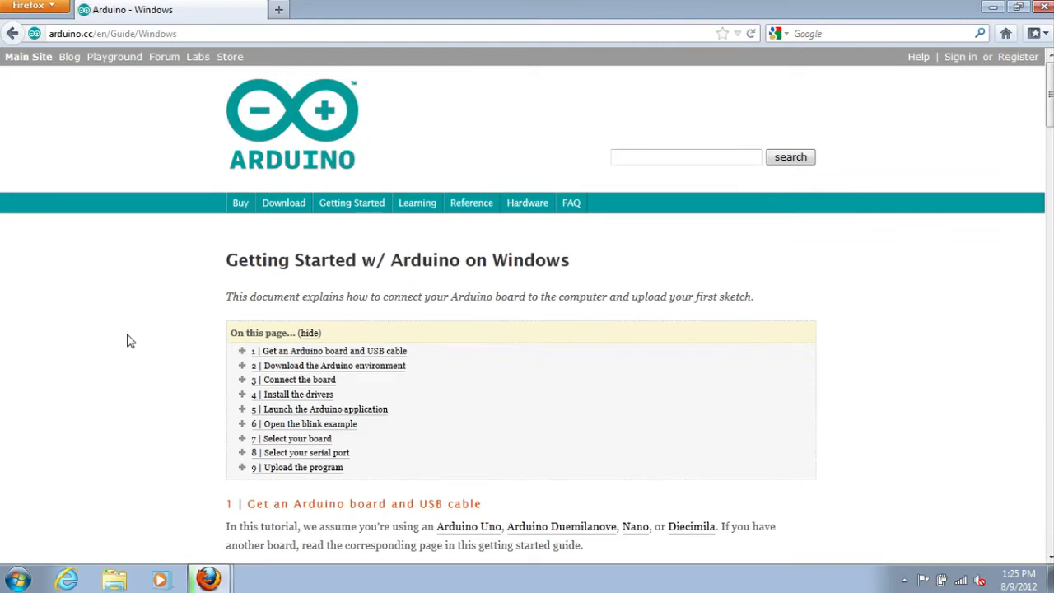
scroll(127, 341, down, 5)
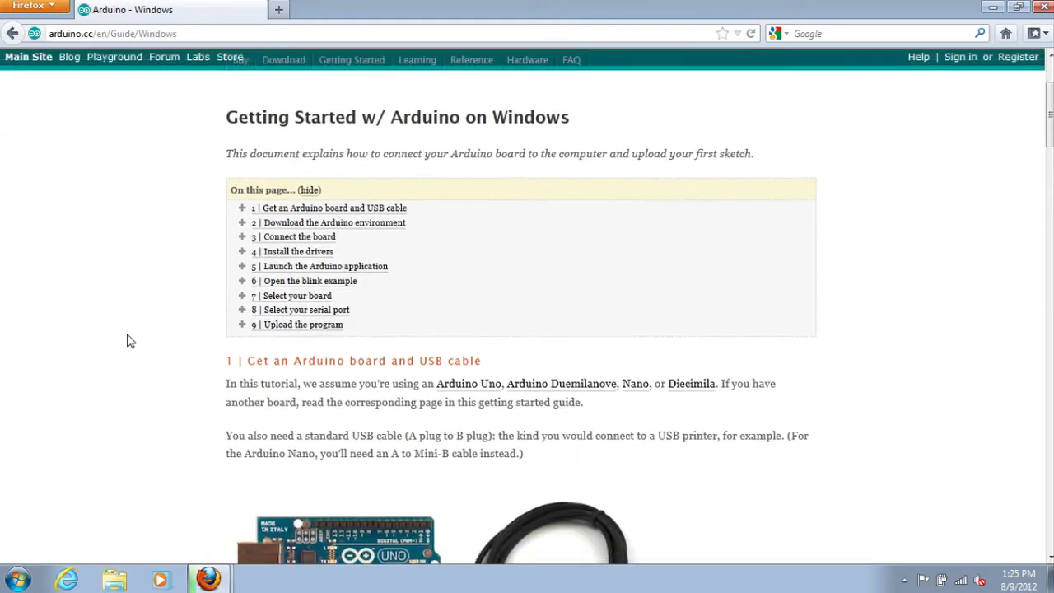
scroll(128, 341, down, 2)
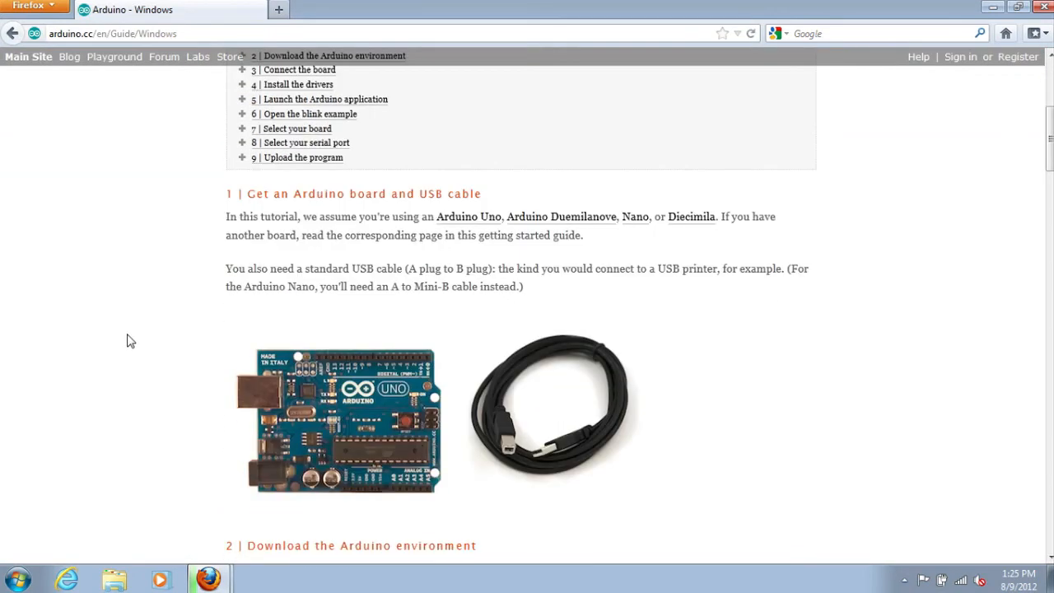
scroll(128, 341, down, 1)
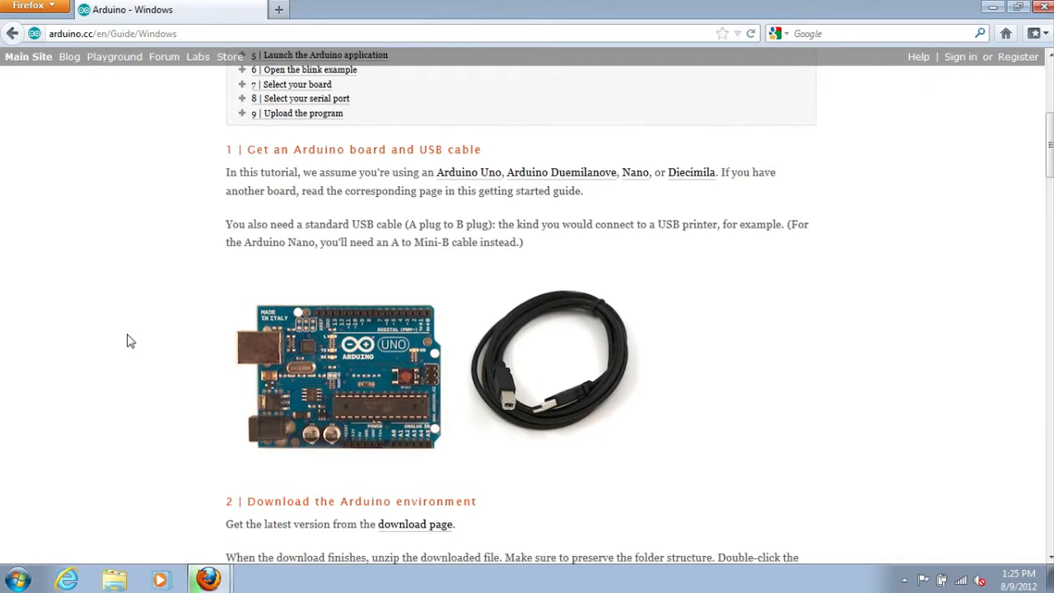
scroll(128, 340, down, 6)
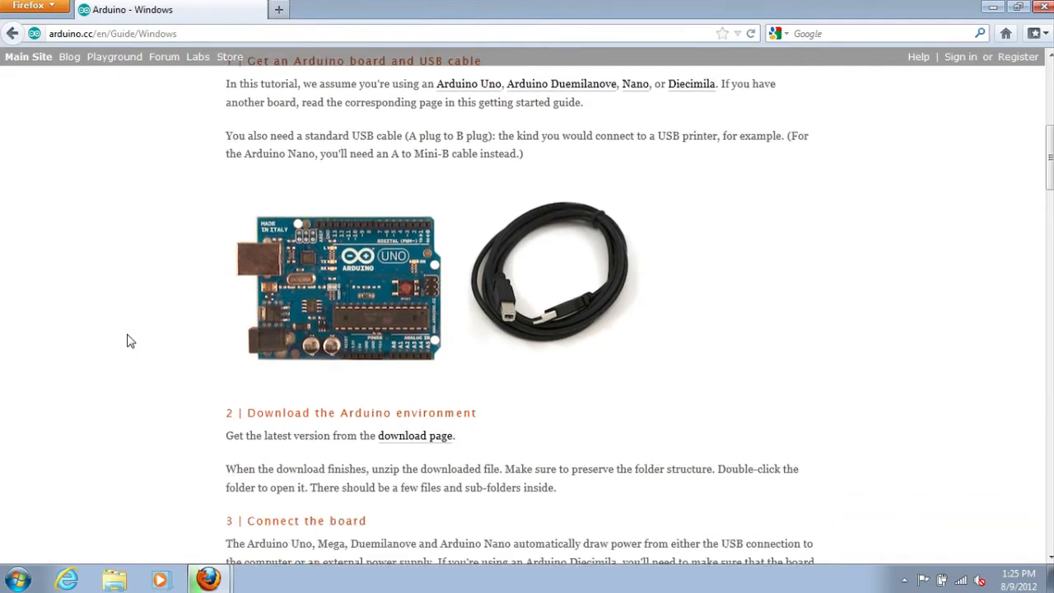
scroll(127, 340, down, 3)
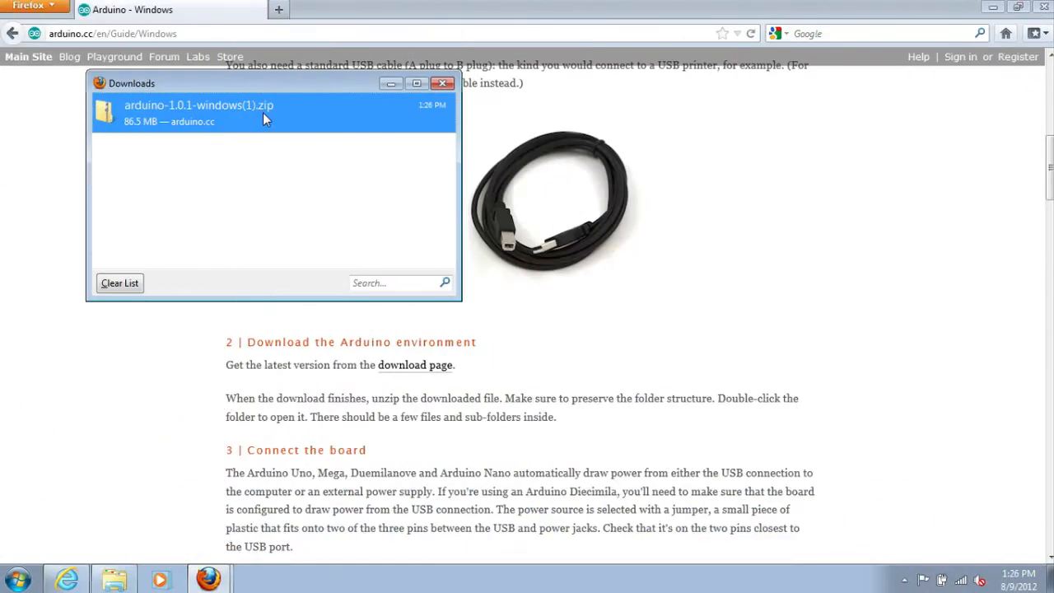
- Extract arduino-1.0.1-windows.zip into its default folder under Downloads and open the extracted arduino-1.0.1 folder
right_click(263, 112)
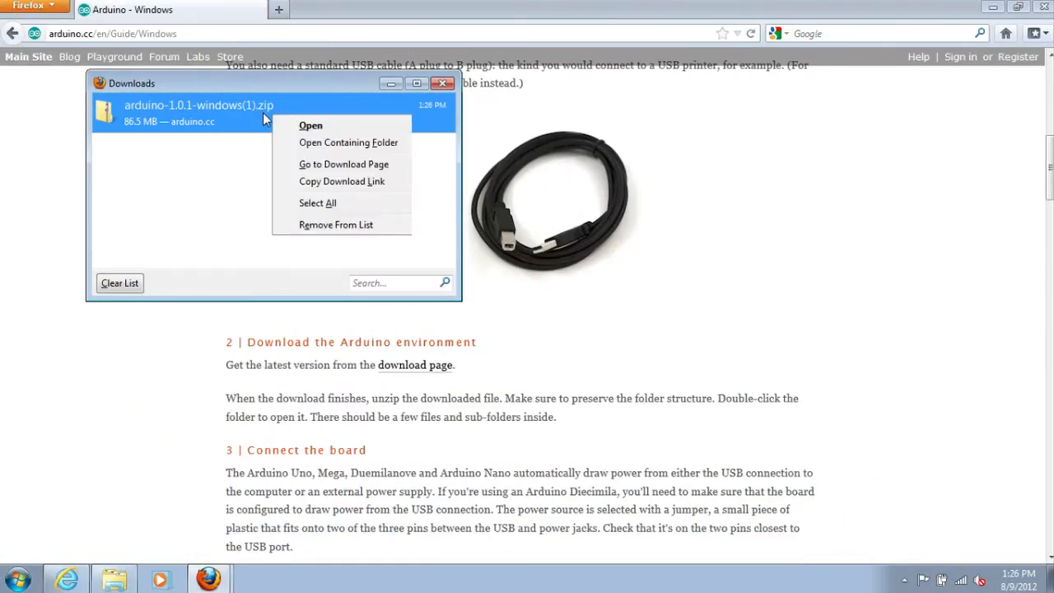
click(311, 143)
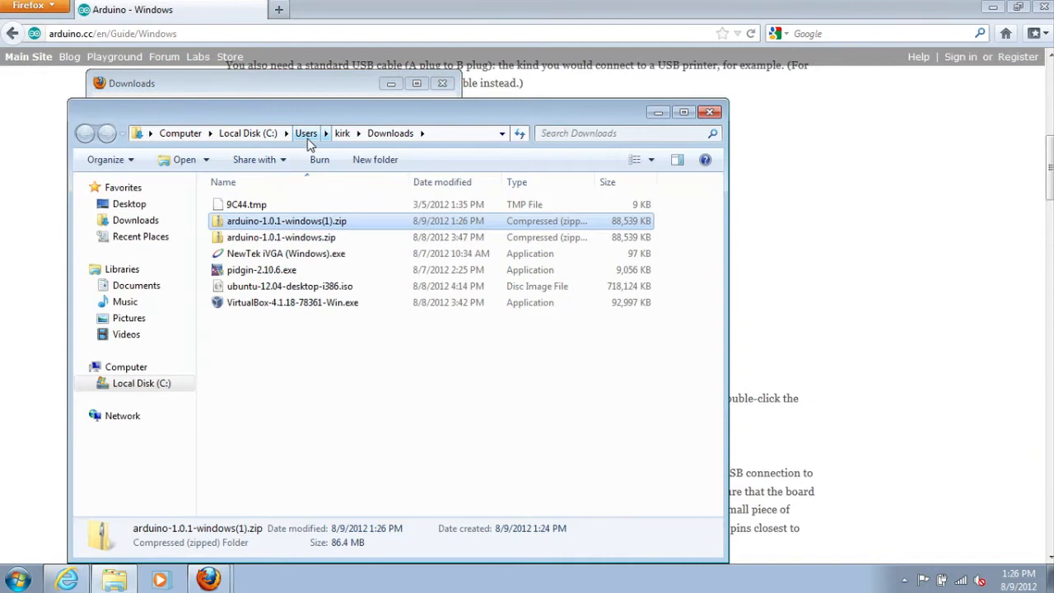
click(258, 238)
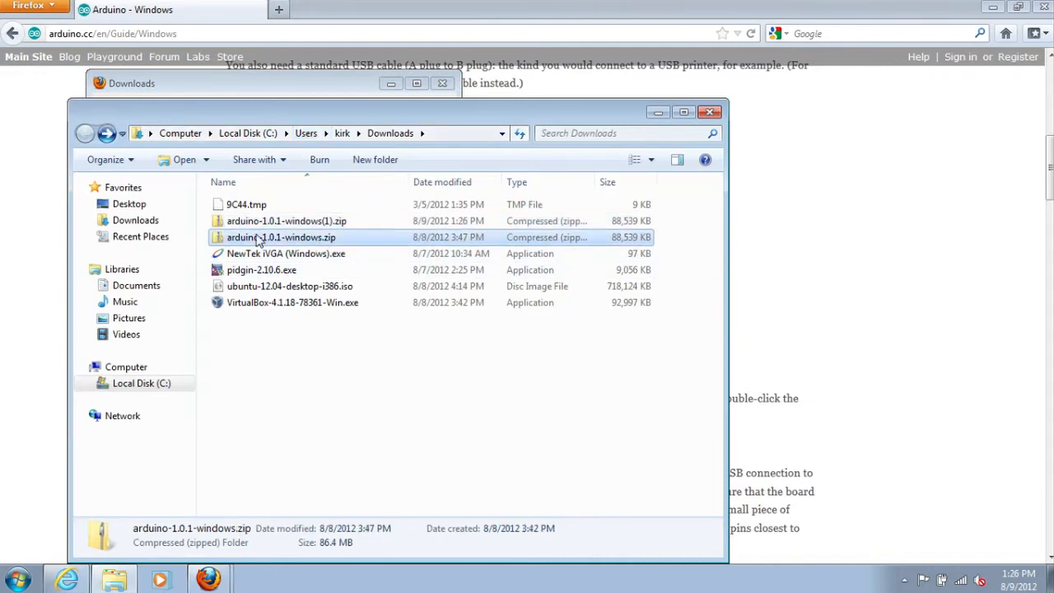
right_click(258, 238)
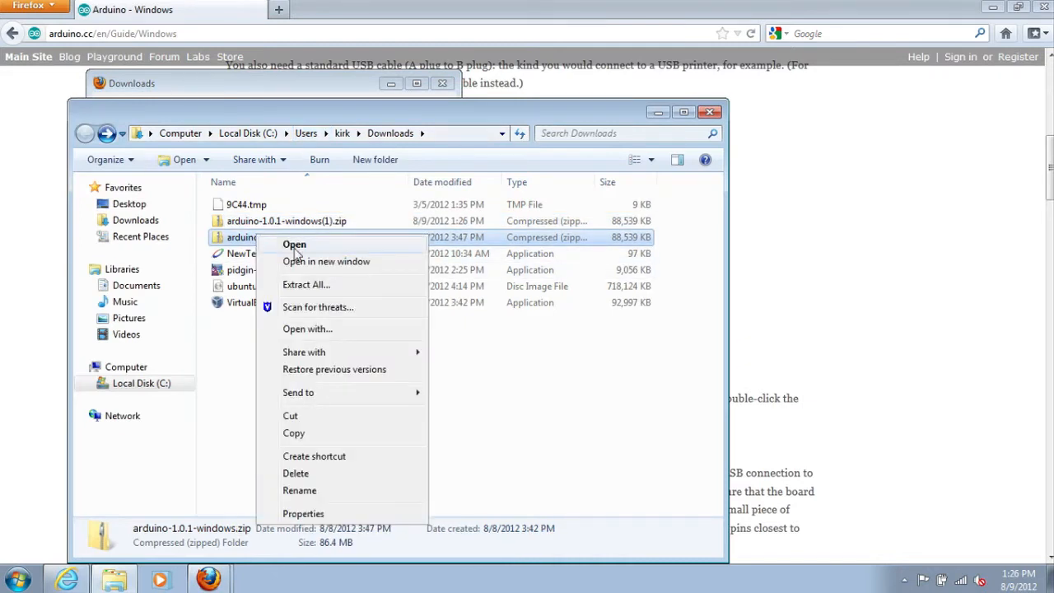
click(304, 285)
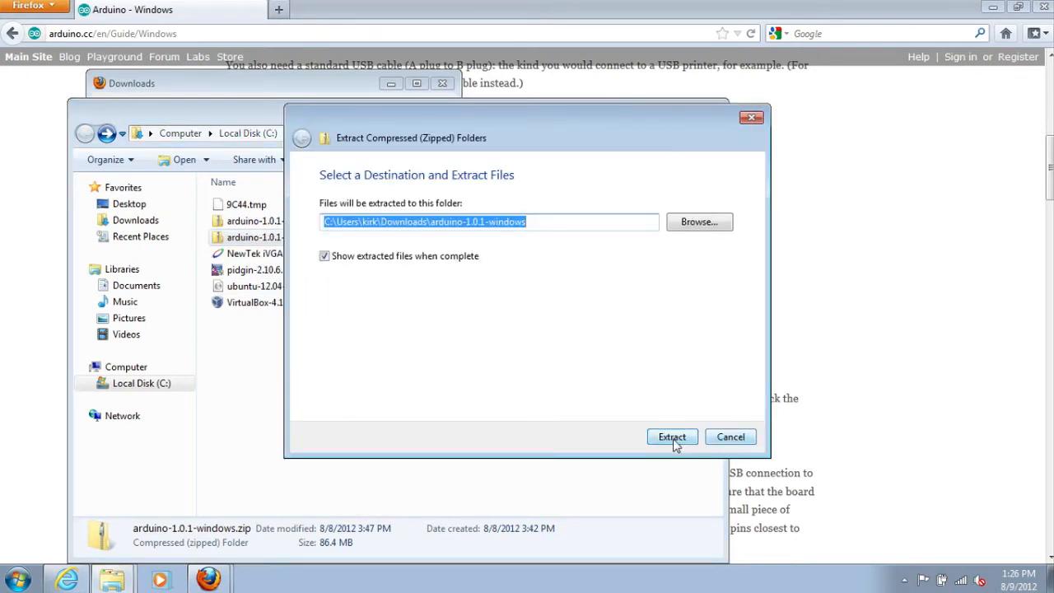
click(672, 439)
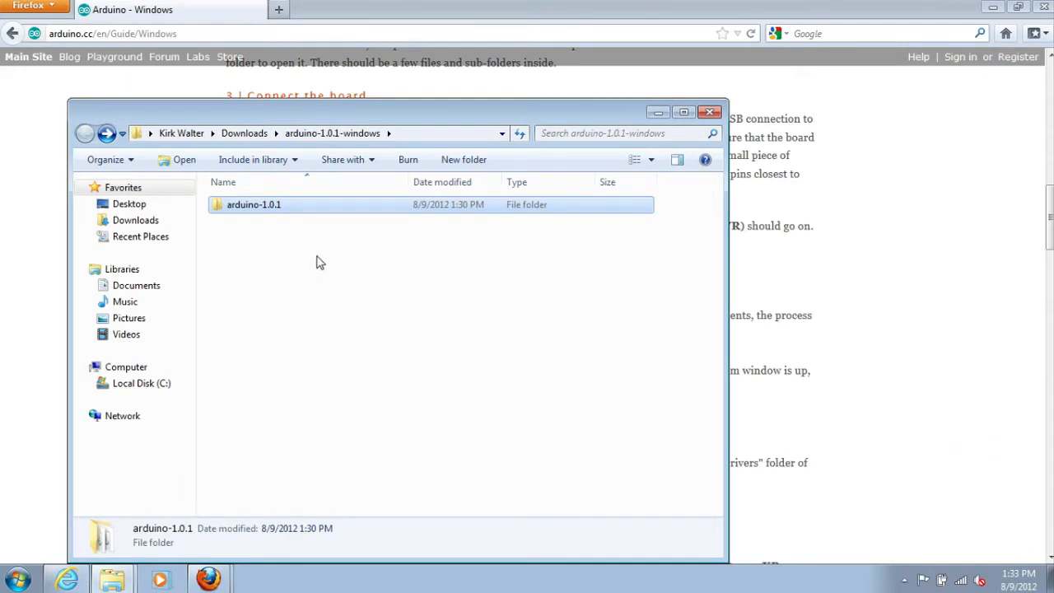
double_click(243, 210)
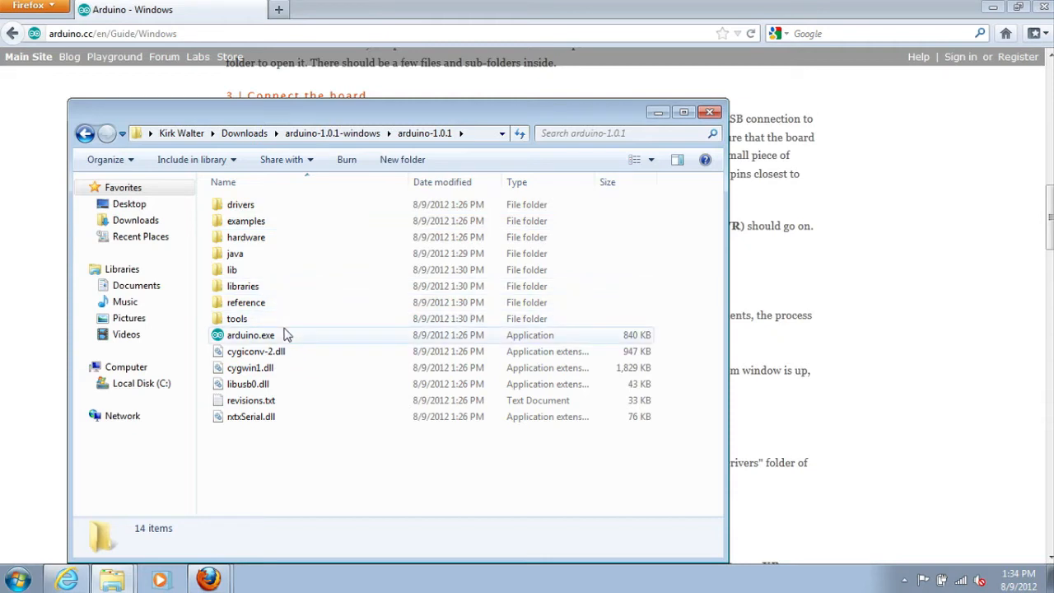
- Return to the Windows guide and review the instructions for connecting the board and installing the Arduino Uno drivers
click(894, 93)
scroll(894, 93, up, 2)
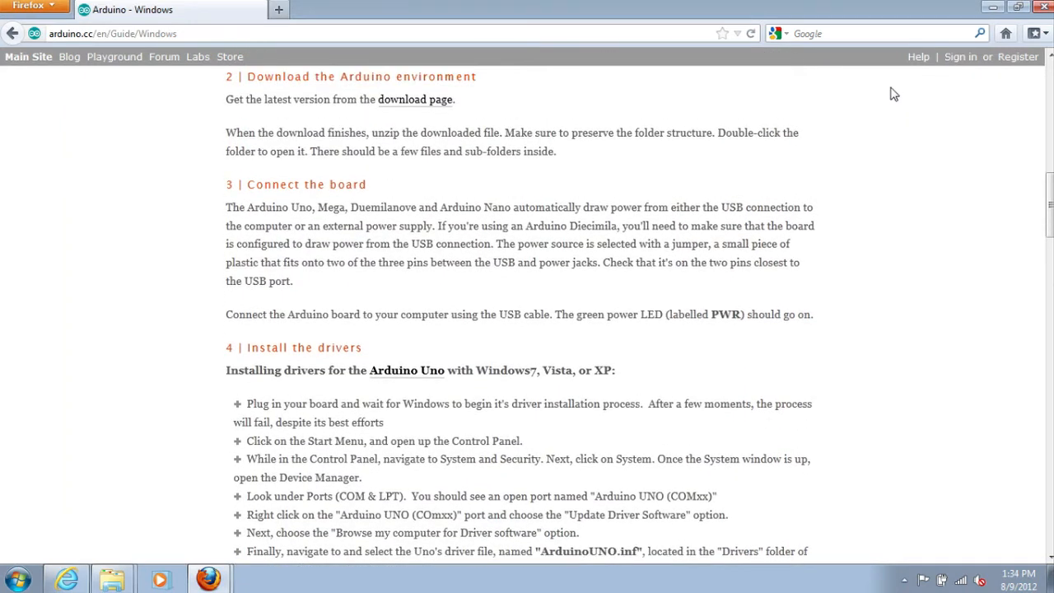
scroll(894, 93, down, 1)
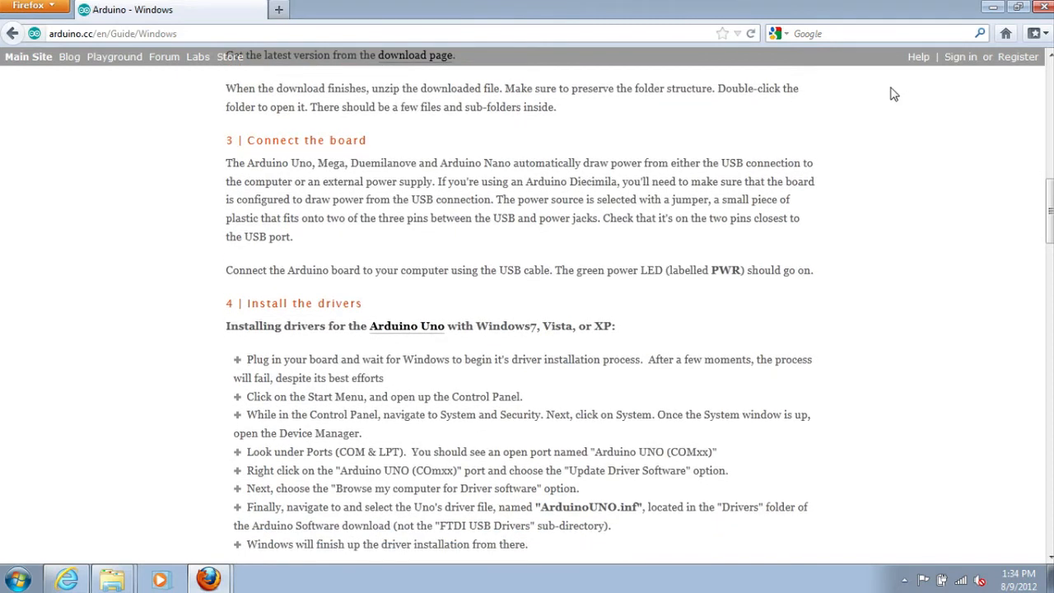
scroll(895, 93, down, 1)
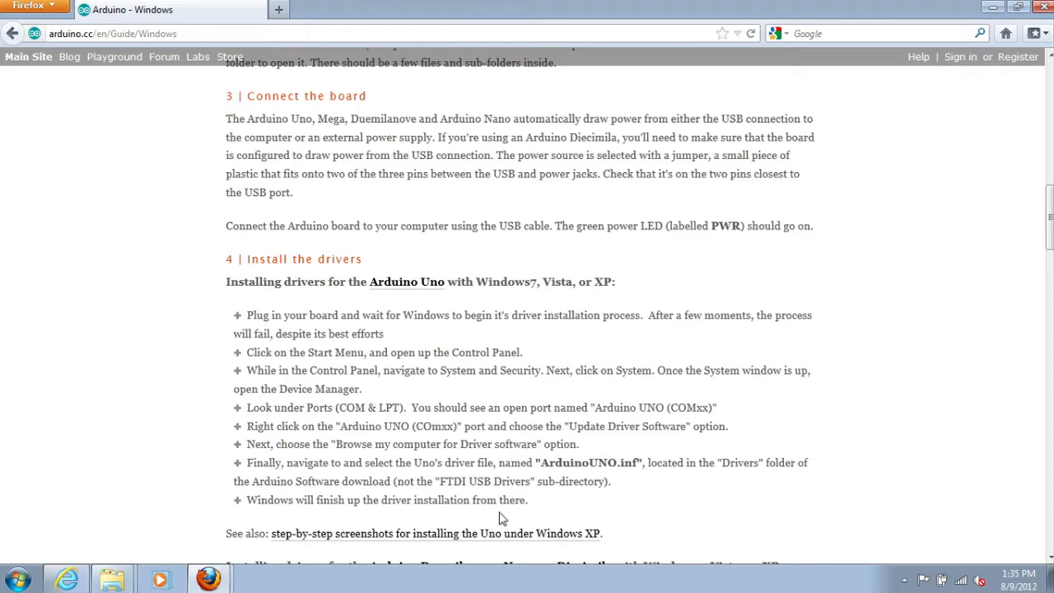
- Open Device Manager from the Control Panel's System settings, move it beside the guide's instructions and expand Ports (COM & LPT)
click(16, 581)
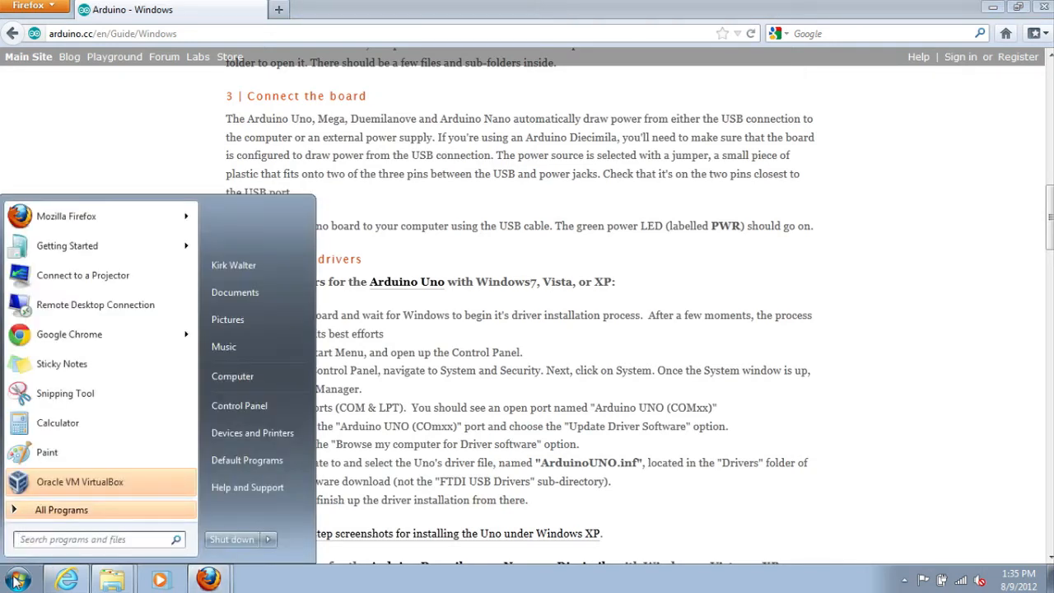
click(219, 412)
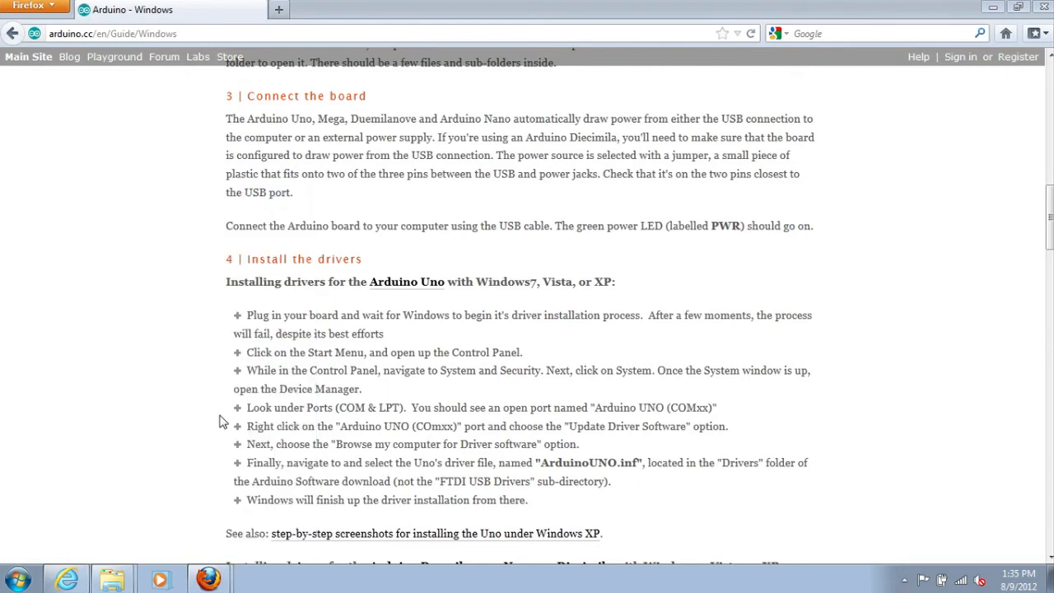
drag(412, 93, 591, 85)
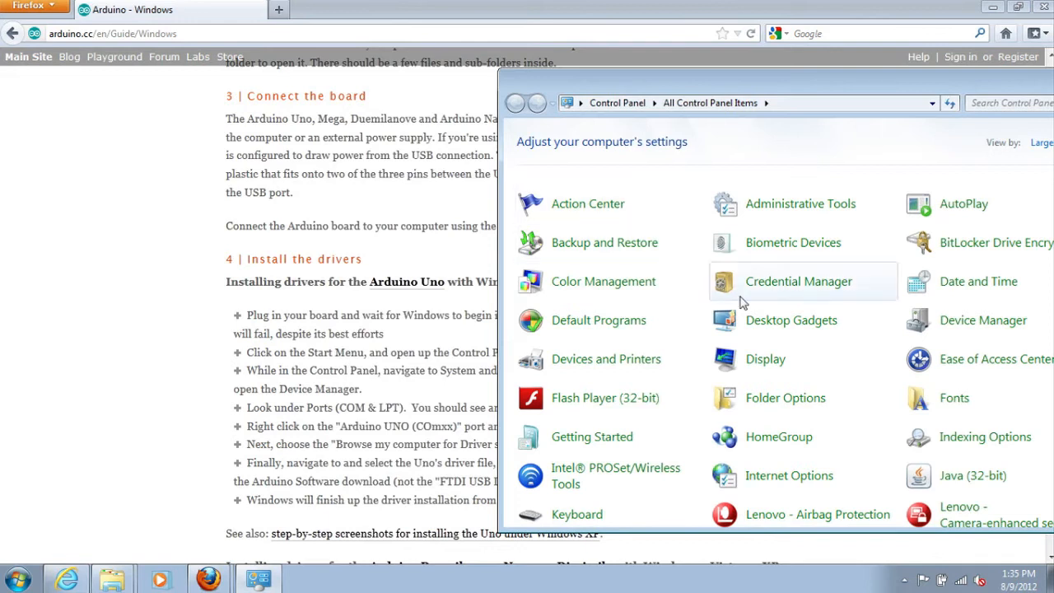
scroll(743, 303, down, 2)
scroll(744, 304, down, 6)
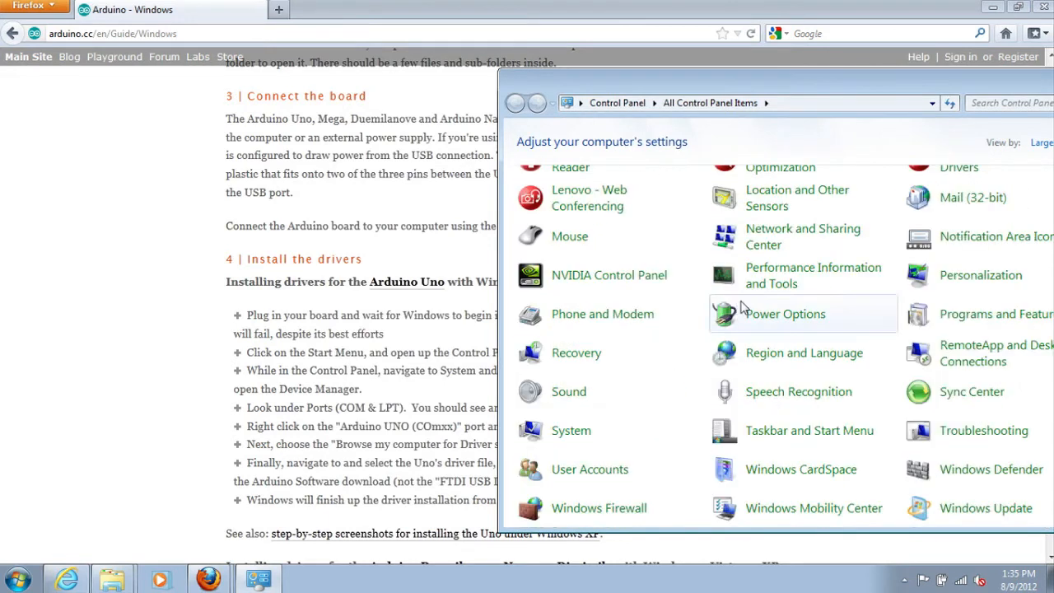
click(568, 431)
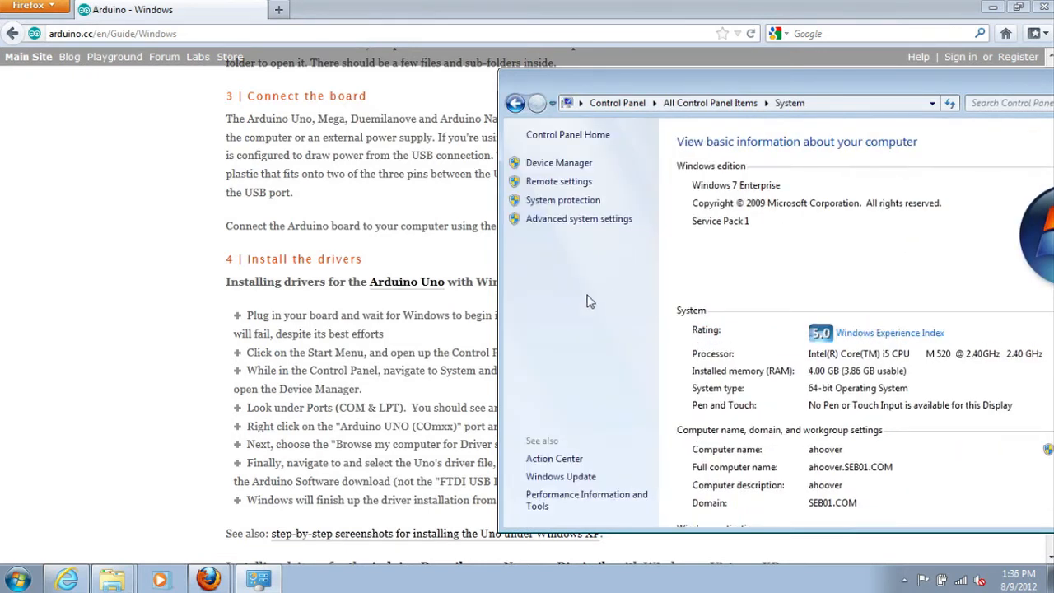
click(544, 163)
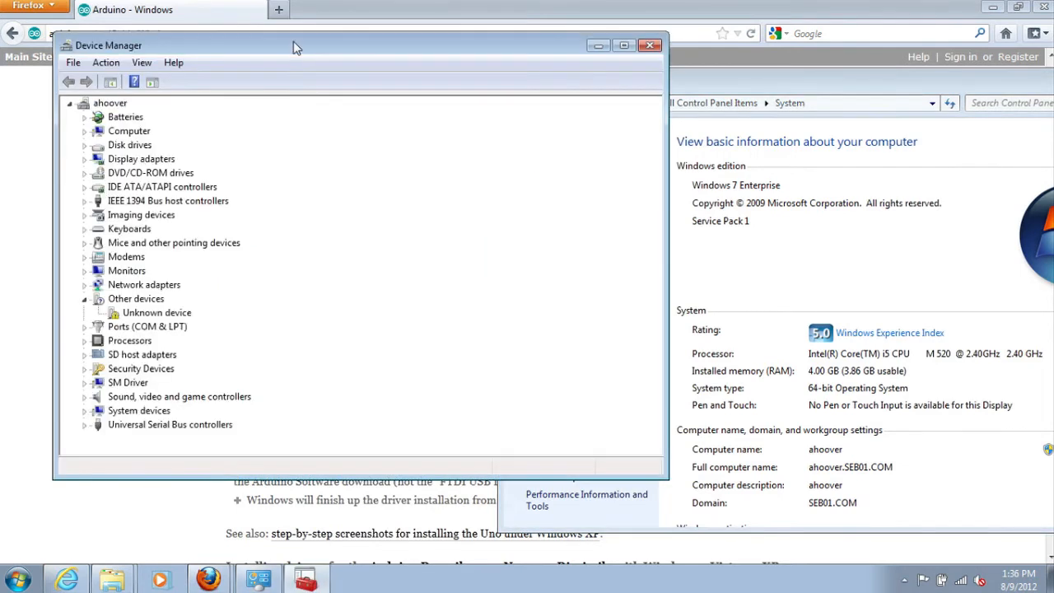
drag(297, 48, 777, 66)
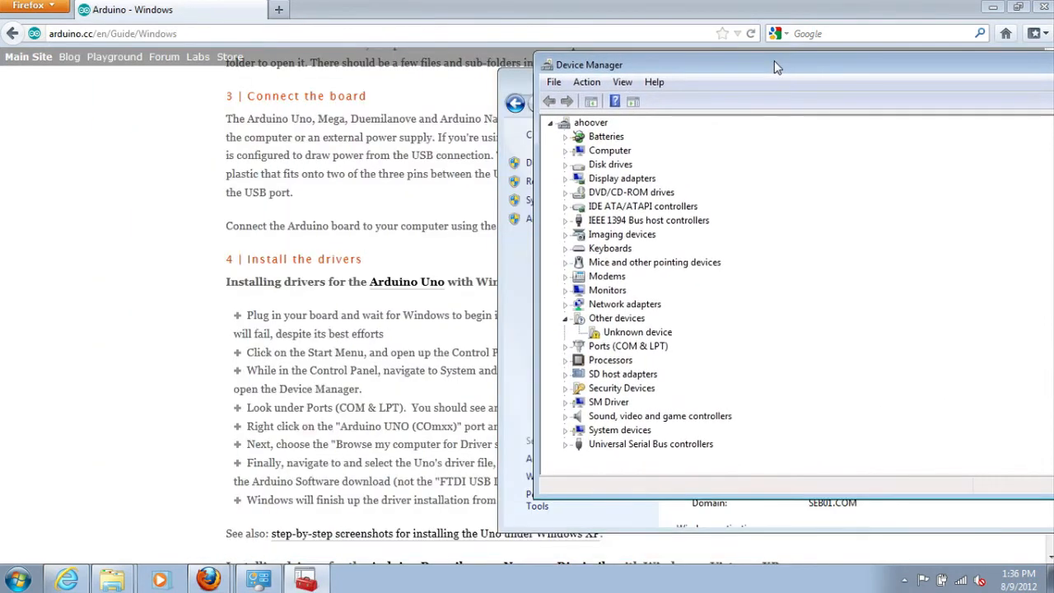
click(565, 348)
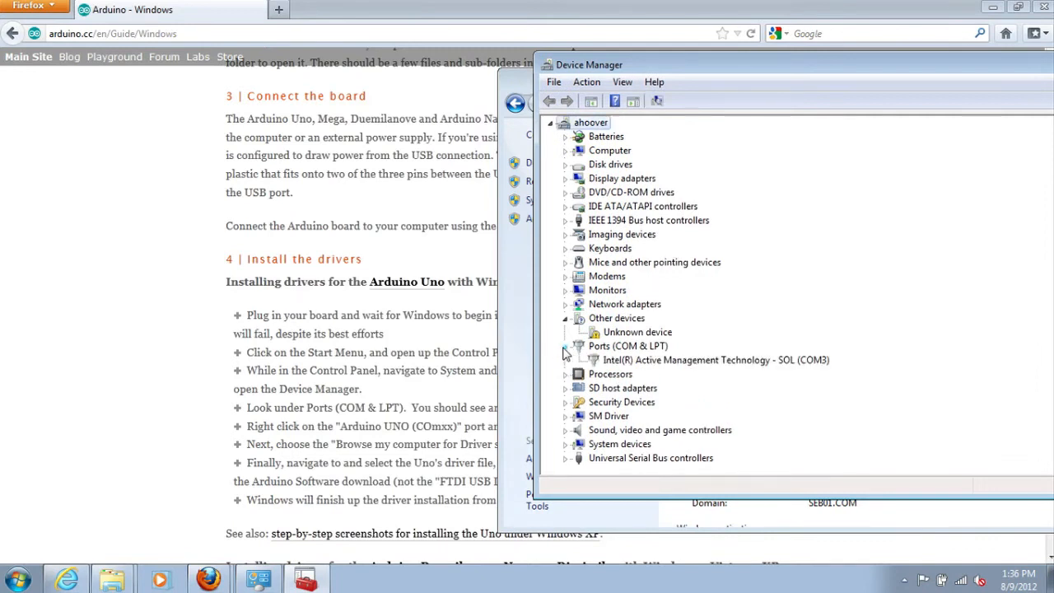
- Start a manual driver update for the Unknown device, with Downloads\arduino-1.0.1-windows\arduino-1.0.1\drivers as the search location
right_click(633, 332)
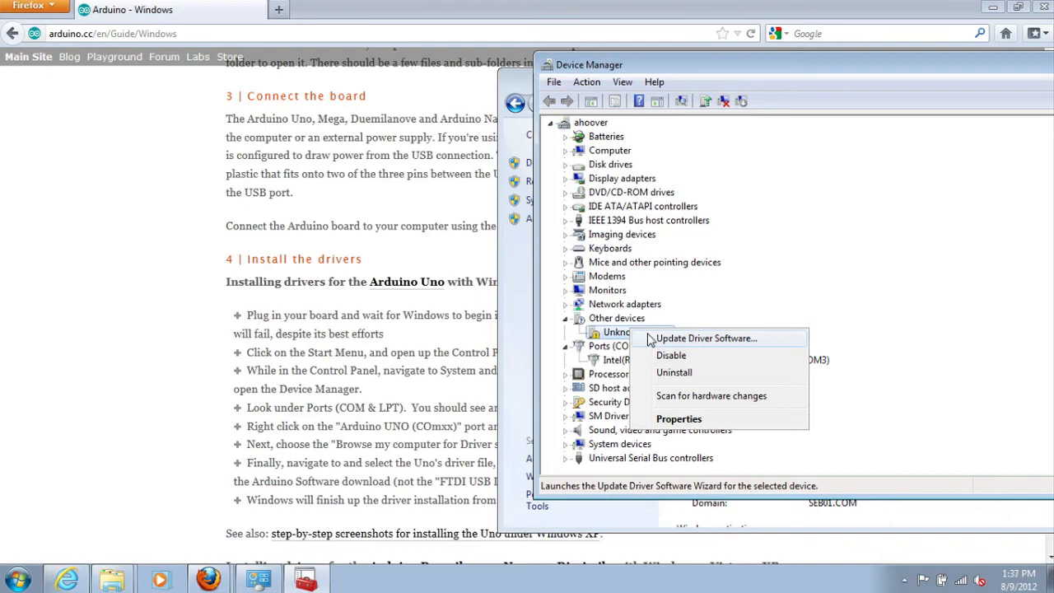
click(692, 339)
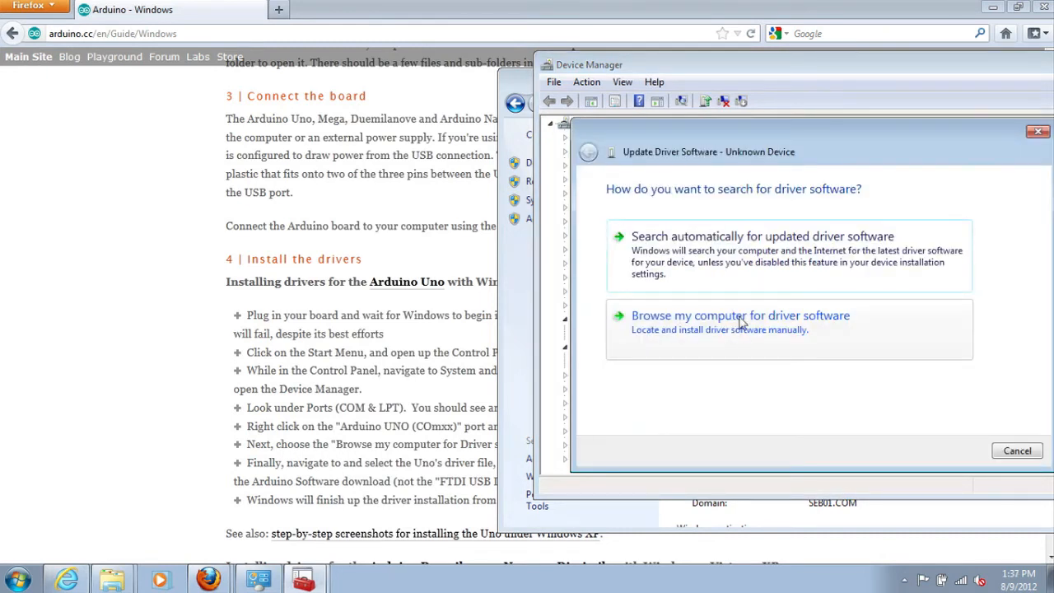
click(741, 322)
click(939, 247)
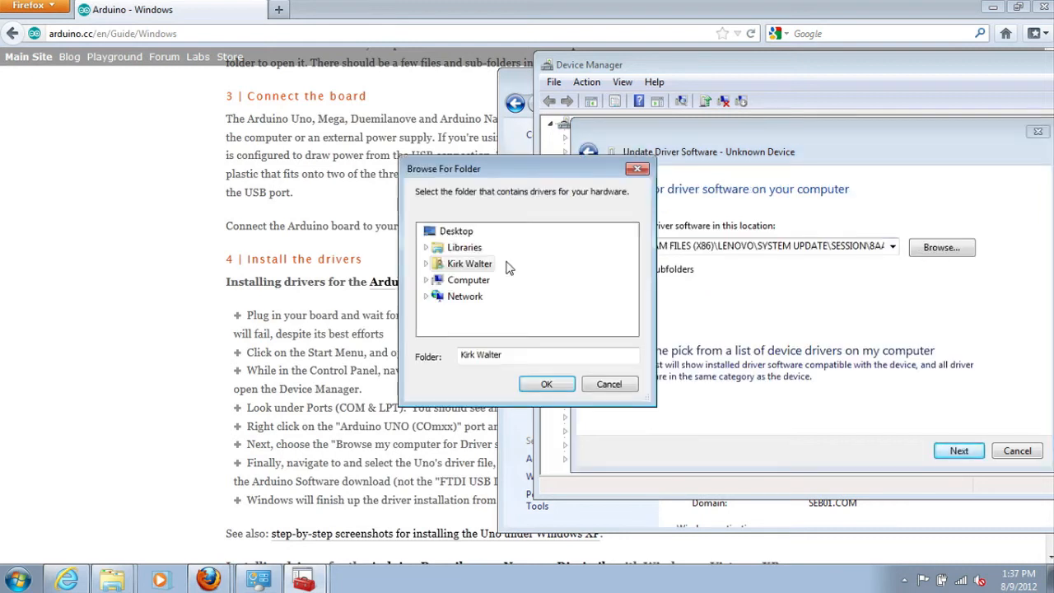
click(426, 263)
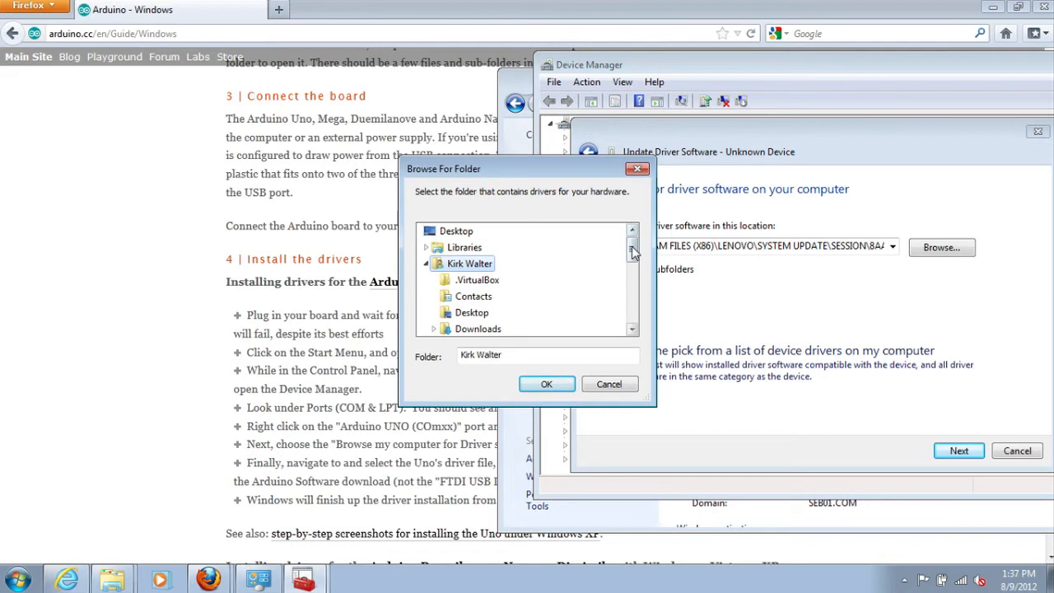
drag(632, 251, 632, 273)
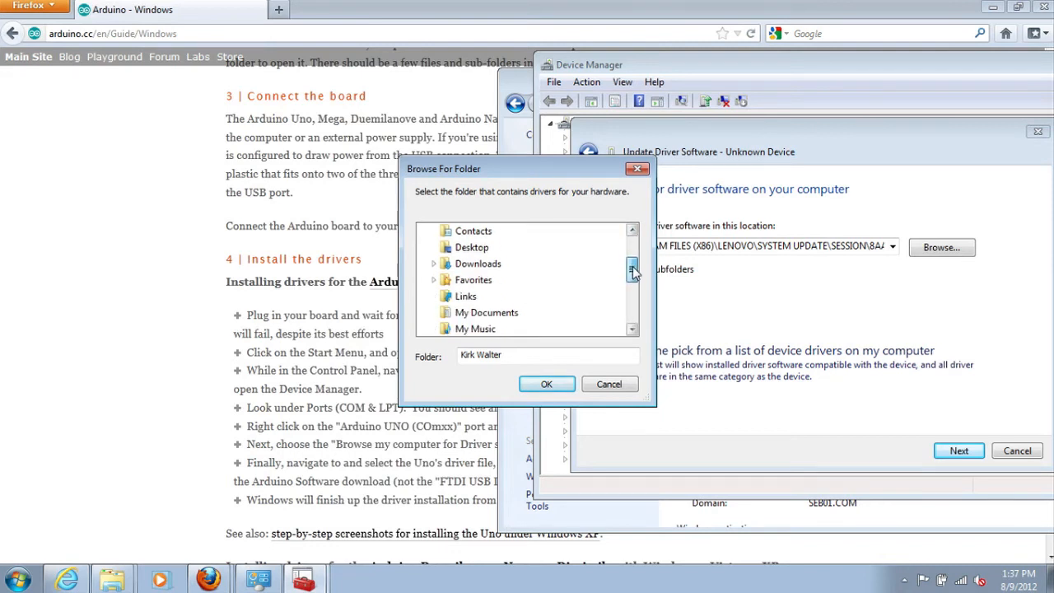
click(434, 263)
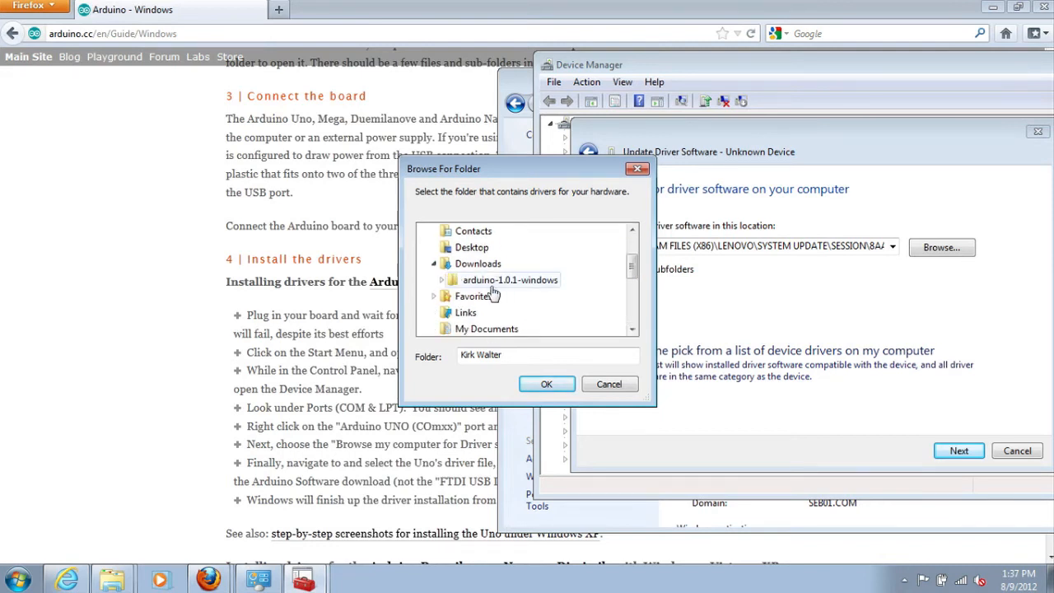
click(442, 281)
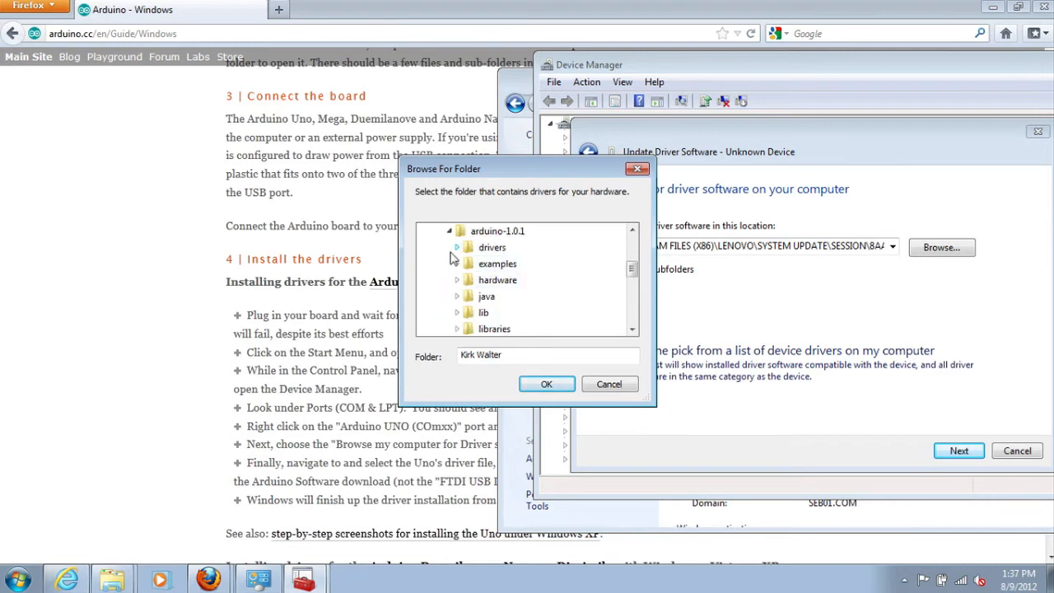
click(457, 248)
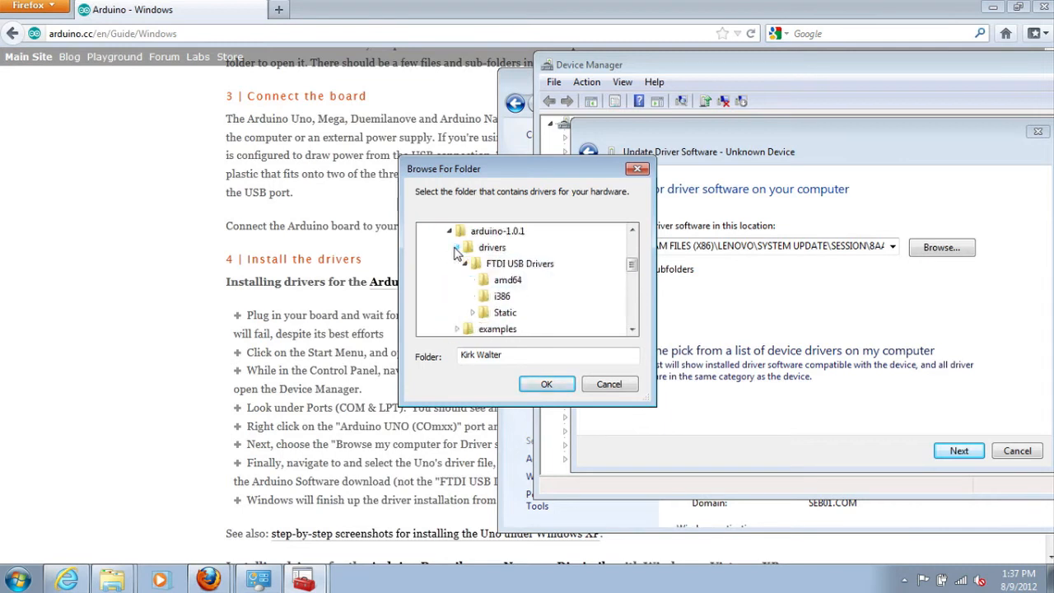
click(466, 265)
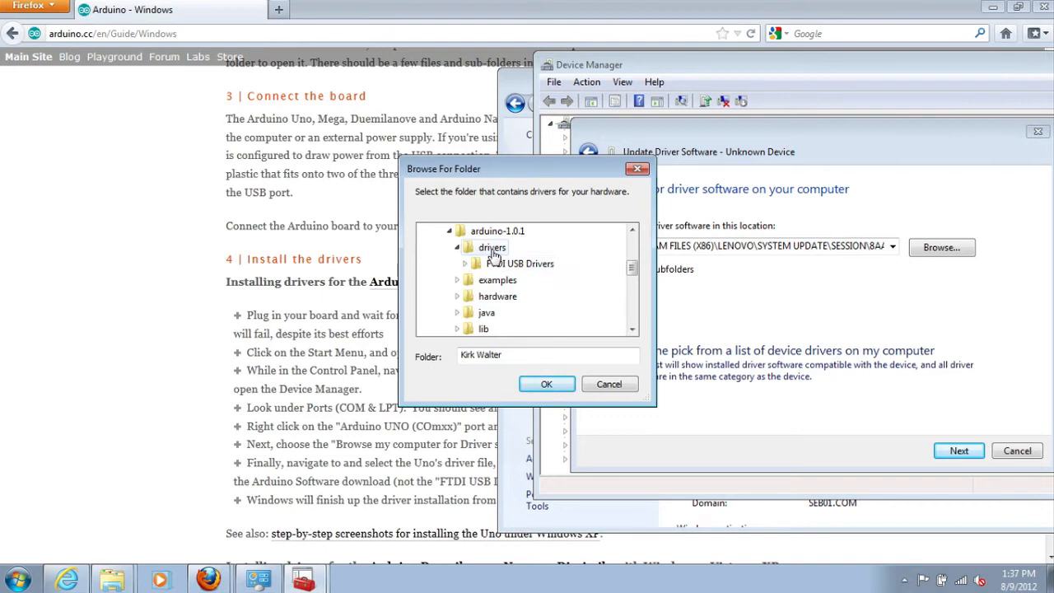
click(493, 250)
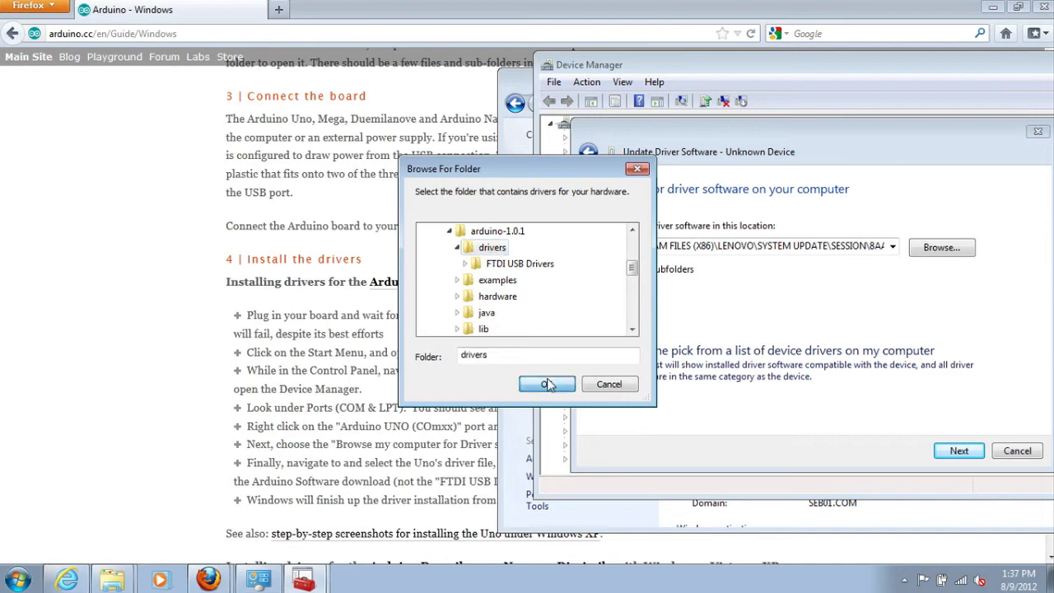
click(546, 383)
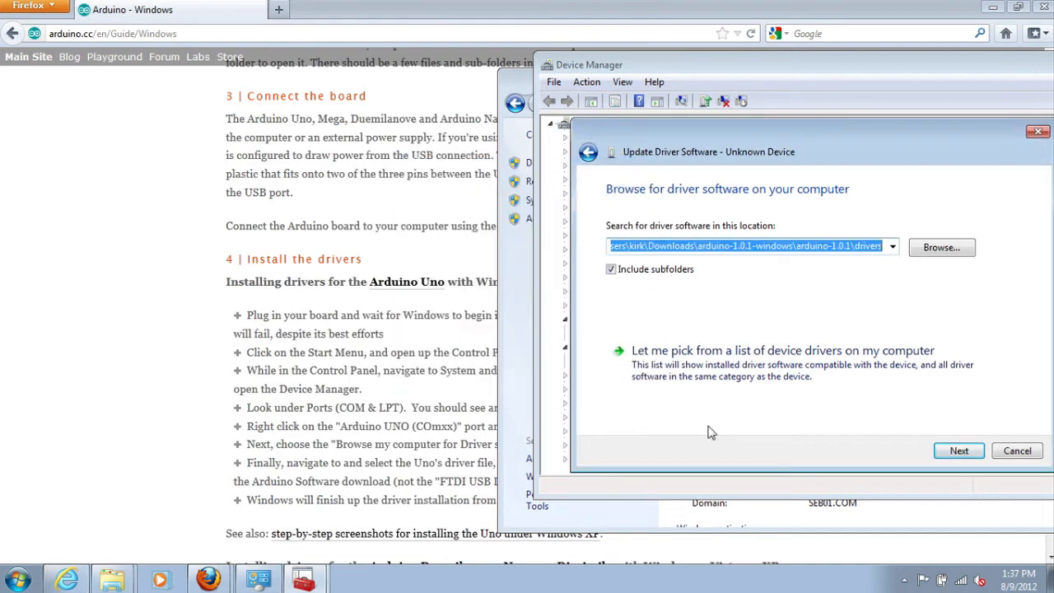
- Install the driver software despite the unverified publisher, close the update wizard and exit Device Manager
click(958, 451)
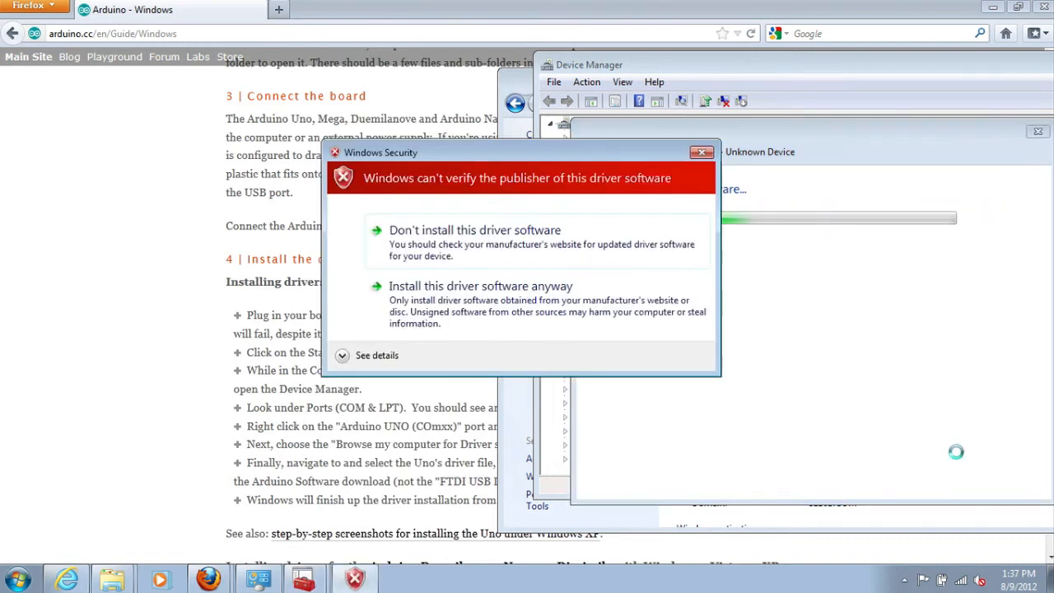
click(502, 288)
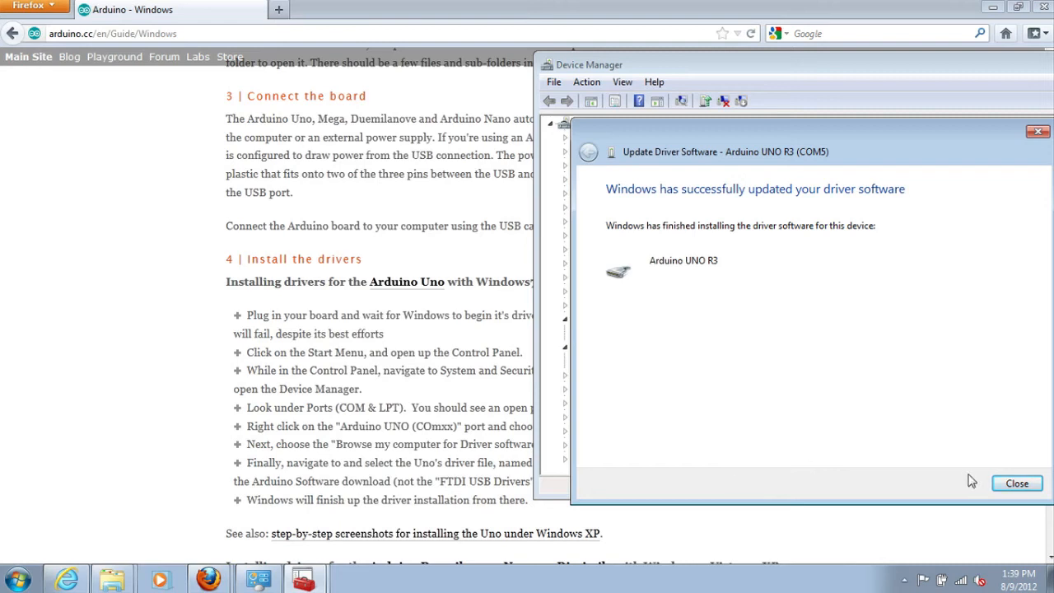
click(1015, 485)
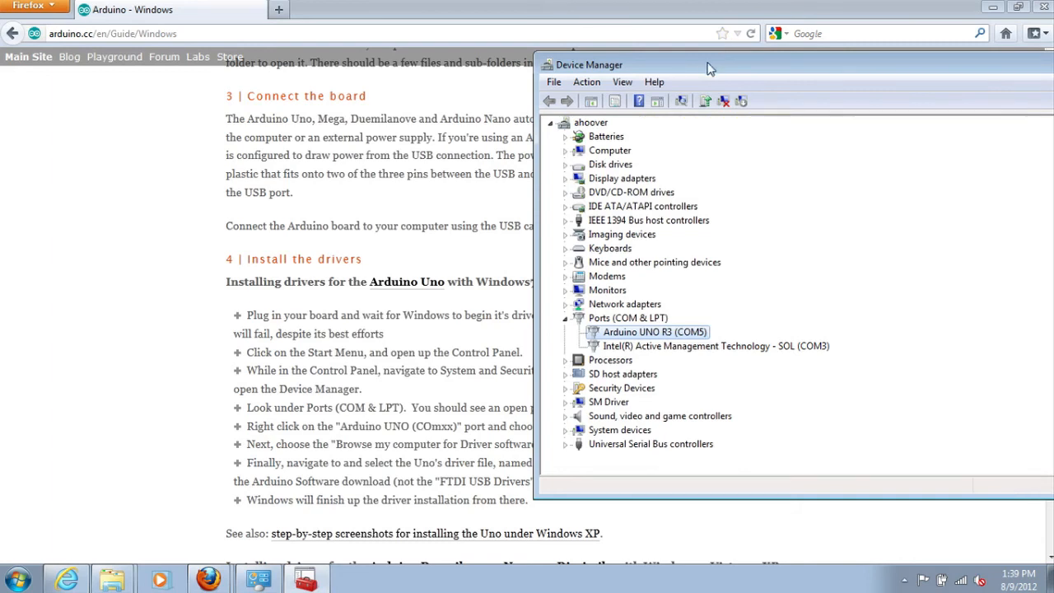
drag(703, 64, 697, 66)
click(548, 84)
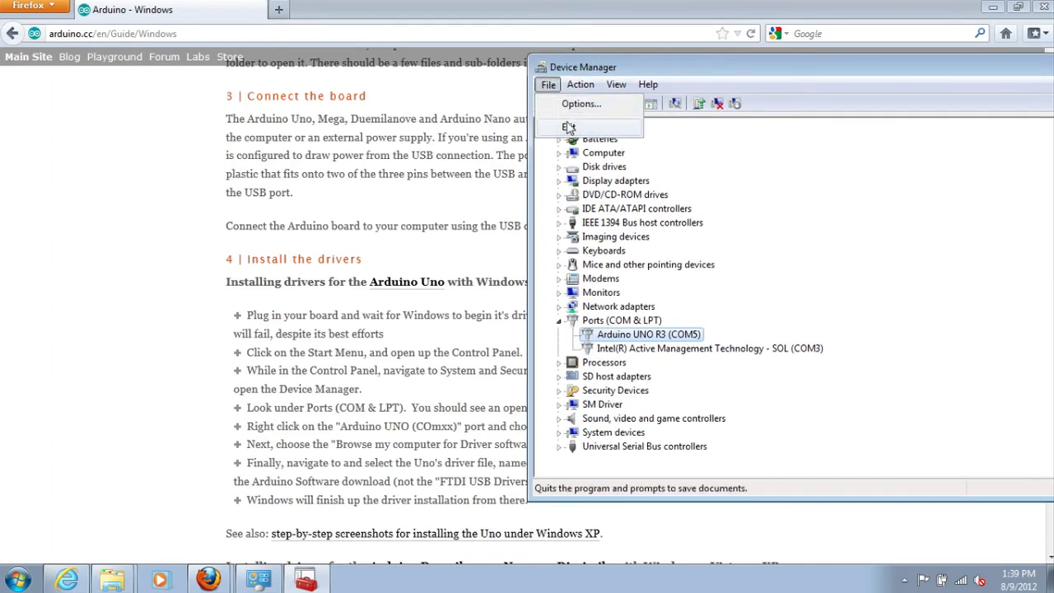
click(568, 120)
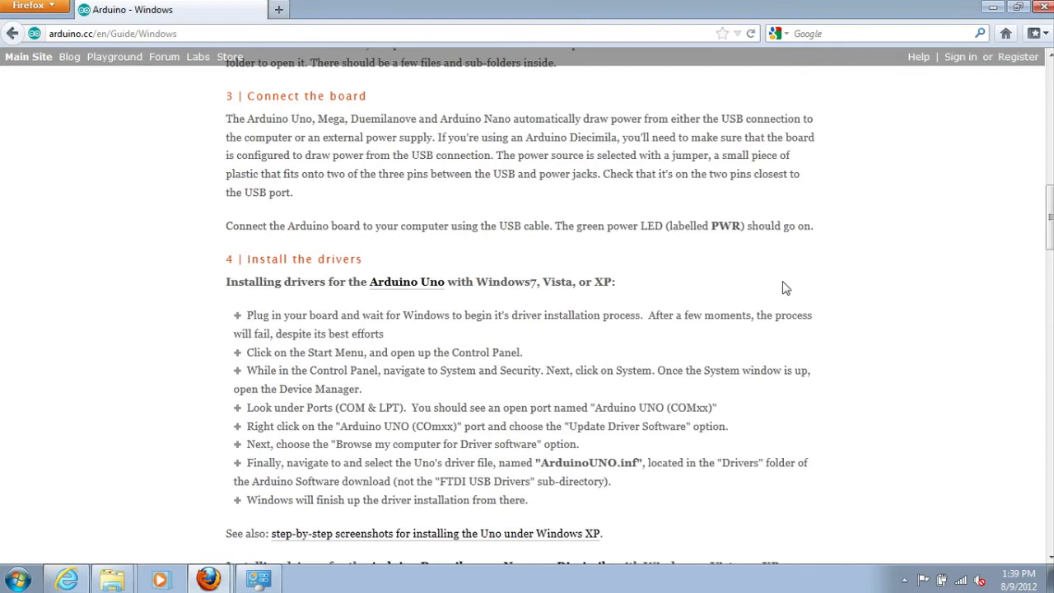
- Check the guide's sections on launching Arduino and the blink example, and run arduino.exe from the arduino-1.0.1 folder
scroll(888, 306, down, 2)
scroll(890, 306, down, 20)
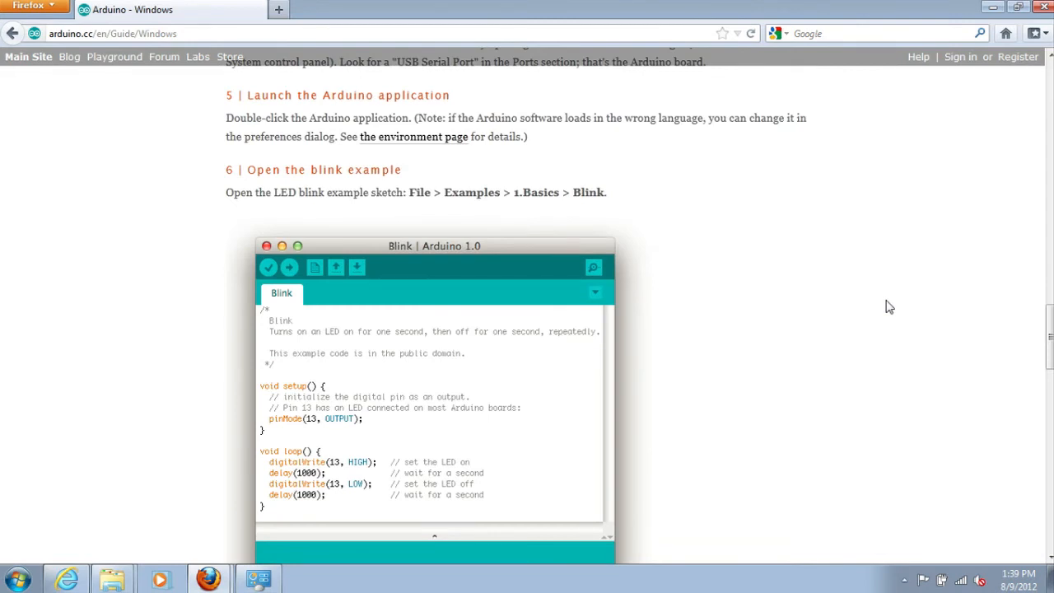
scroll(888, 307, up, 1)
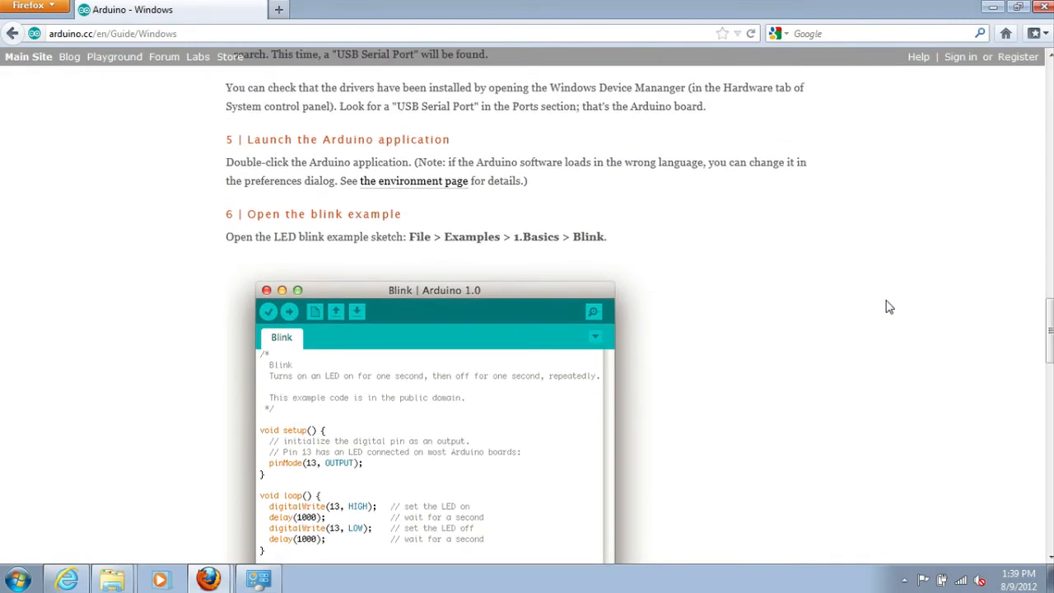
key(alt+Tab)
key(alt+Tab)
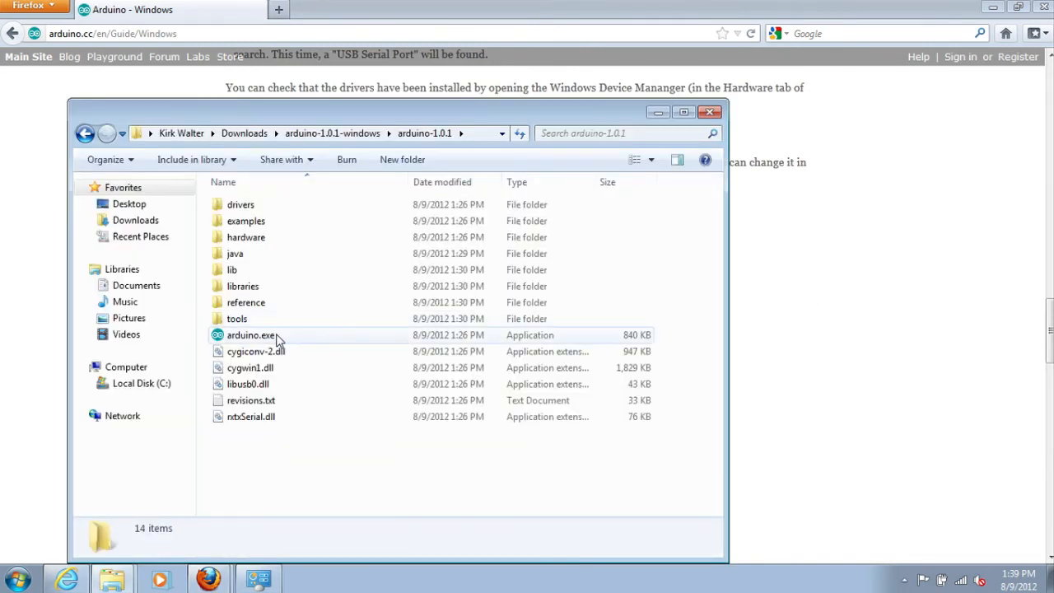
double_click(258, 341)
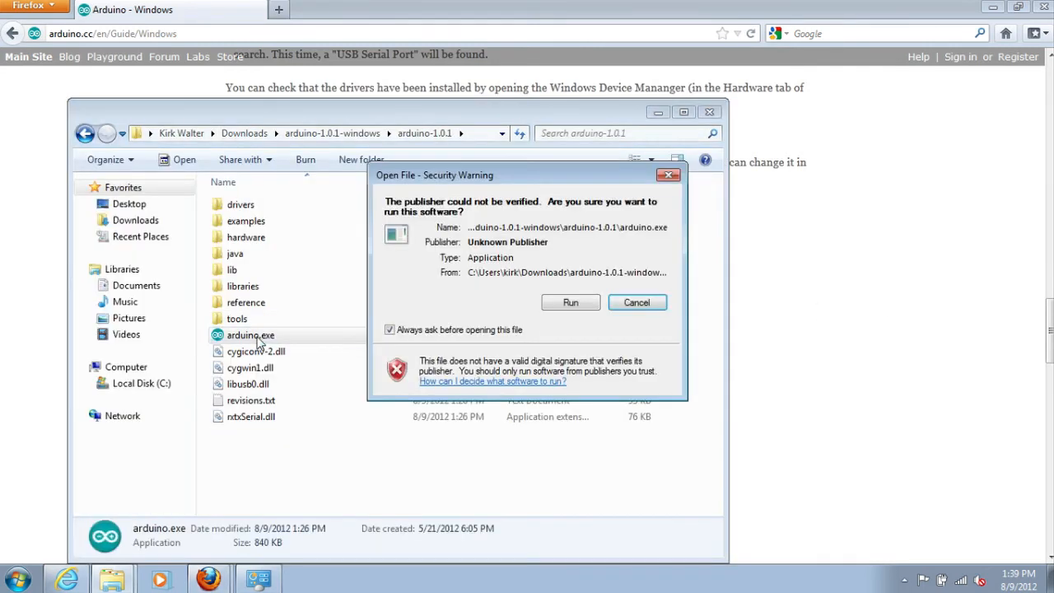
click(571, 303)
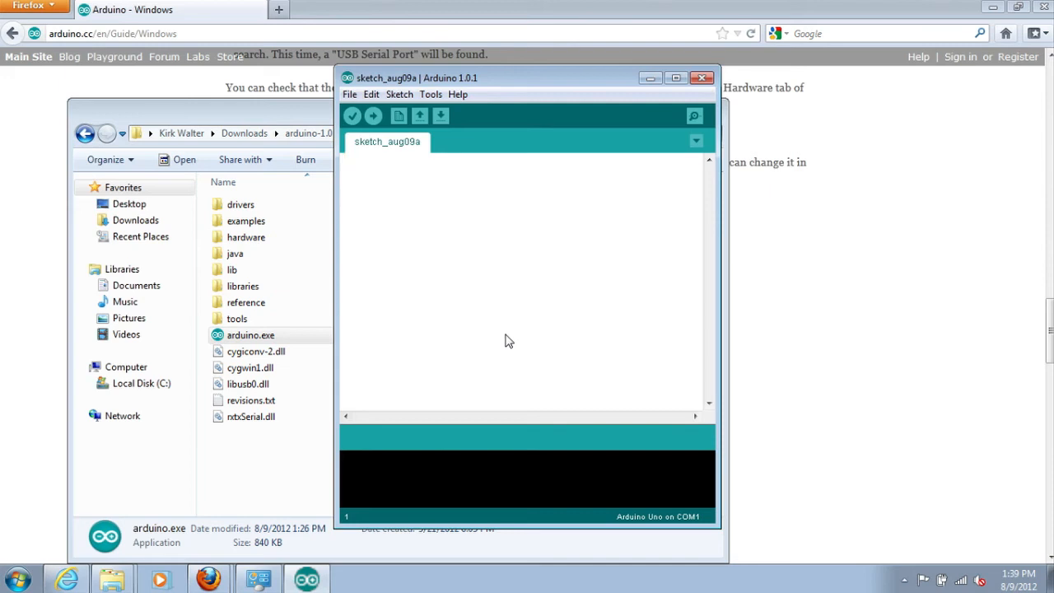
- Open the Blink example sketch from 01.Basics and move its window up so it is fully on screen
click(350, 96)
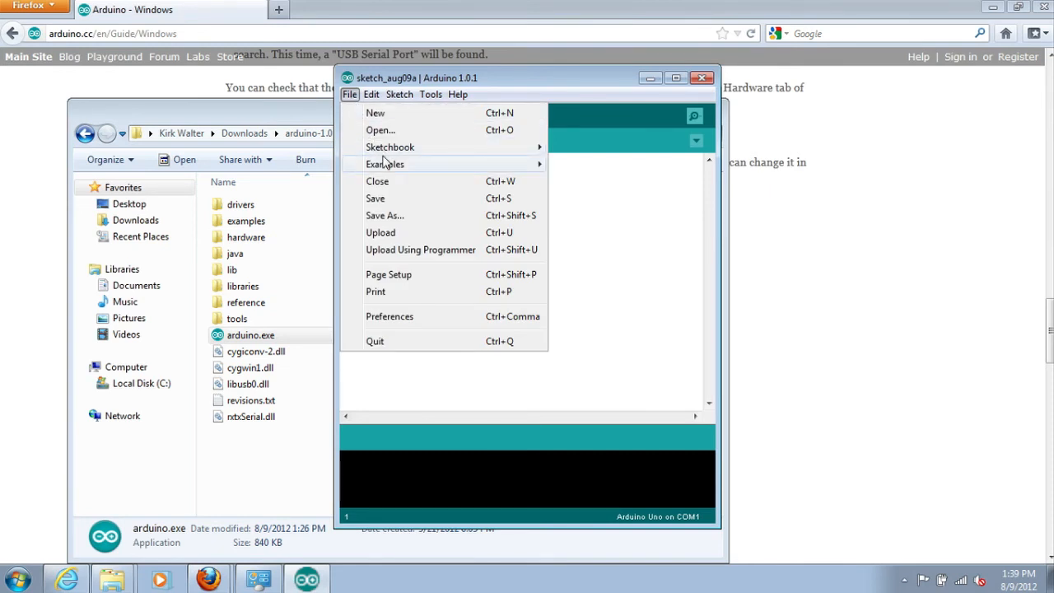
mouse_move(387, 164)
mouse_move(581, 169)
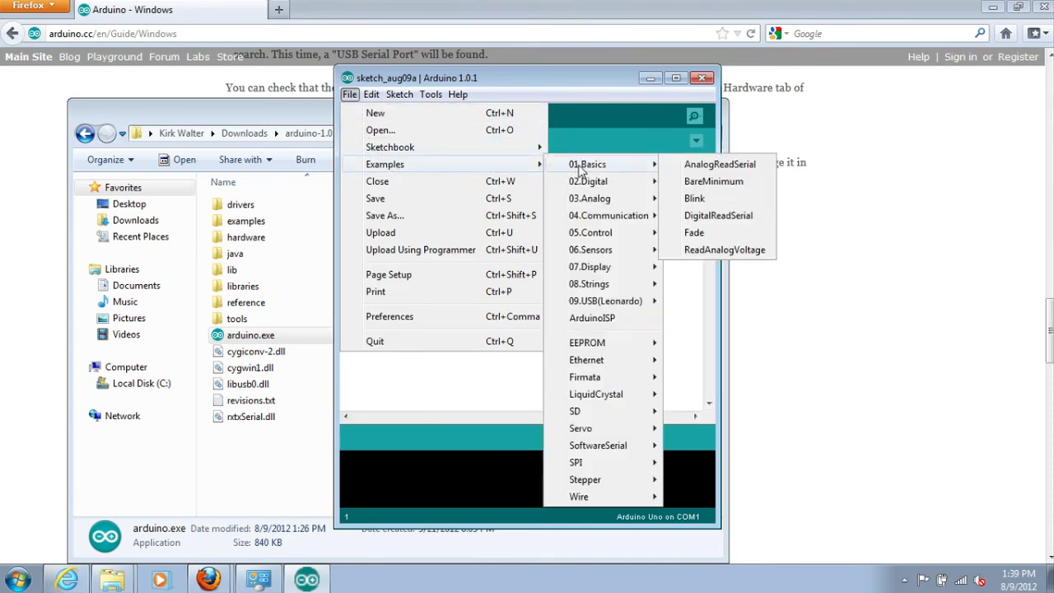
click(728, 201)
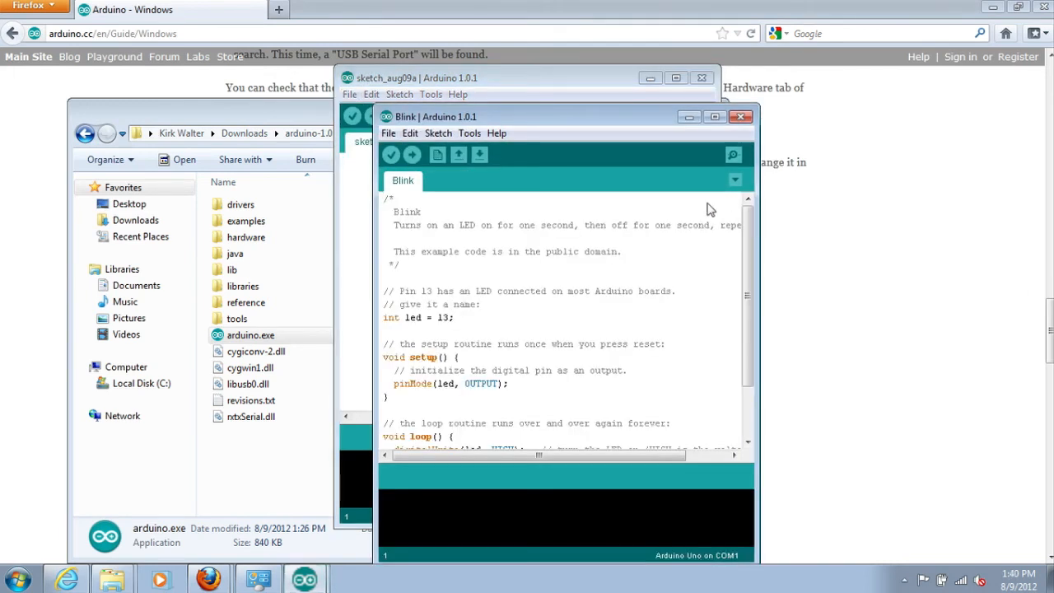
drag(534, 116, 482, 61)
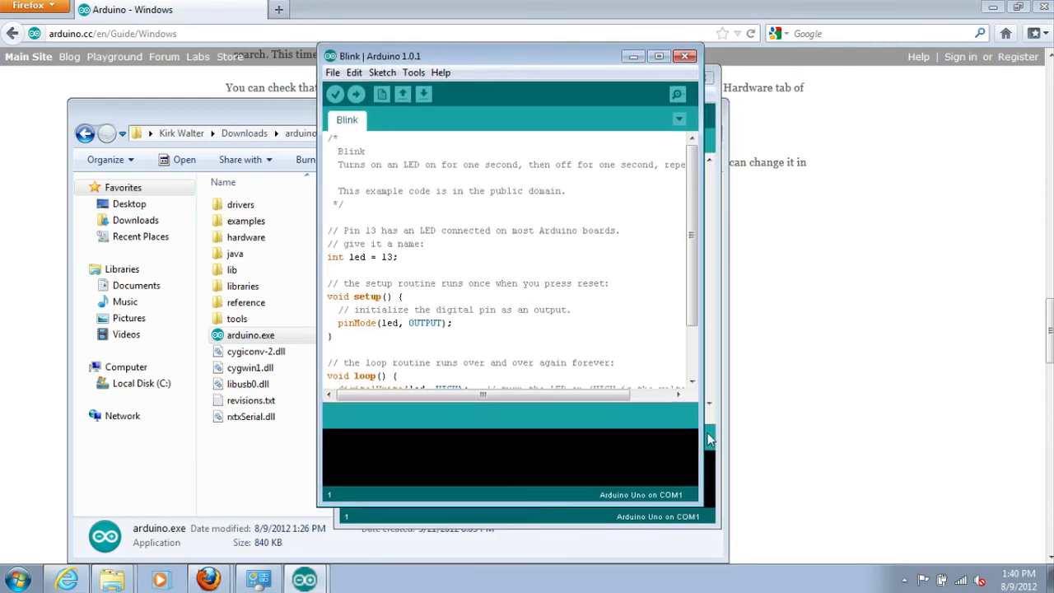
- Check that the board is Arduino Uno, set the serial port to COM5 and upload the Blink sketch
click(413, 73)
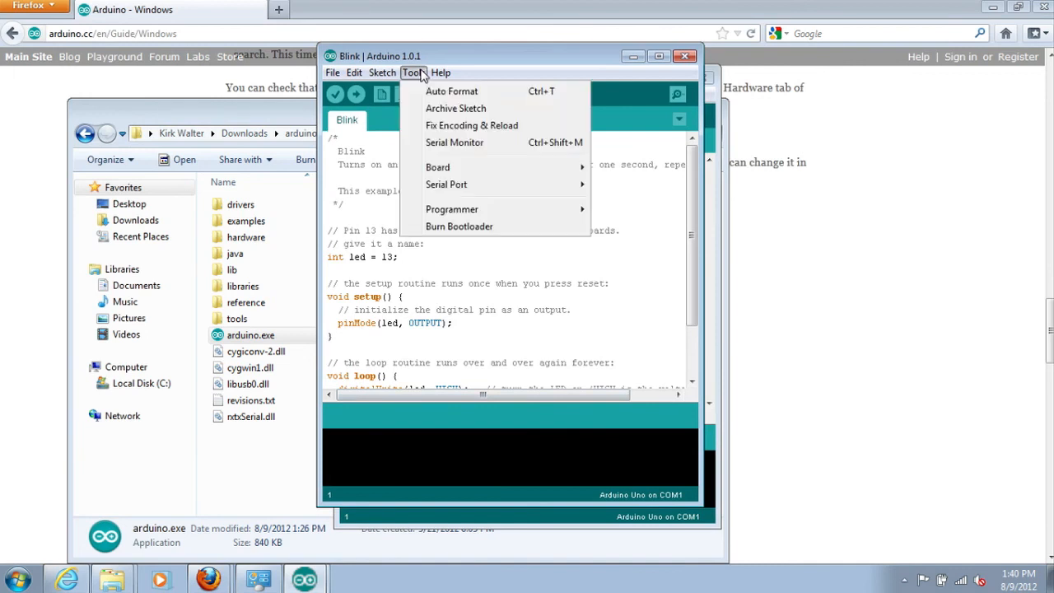
mouse_move(457, 173)
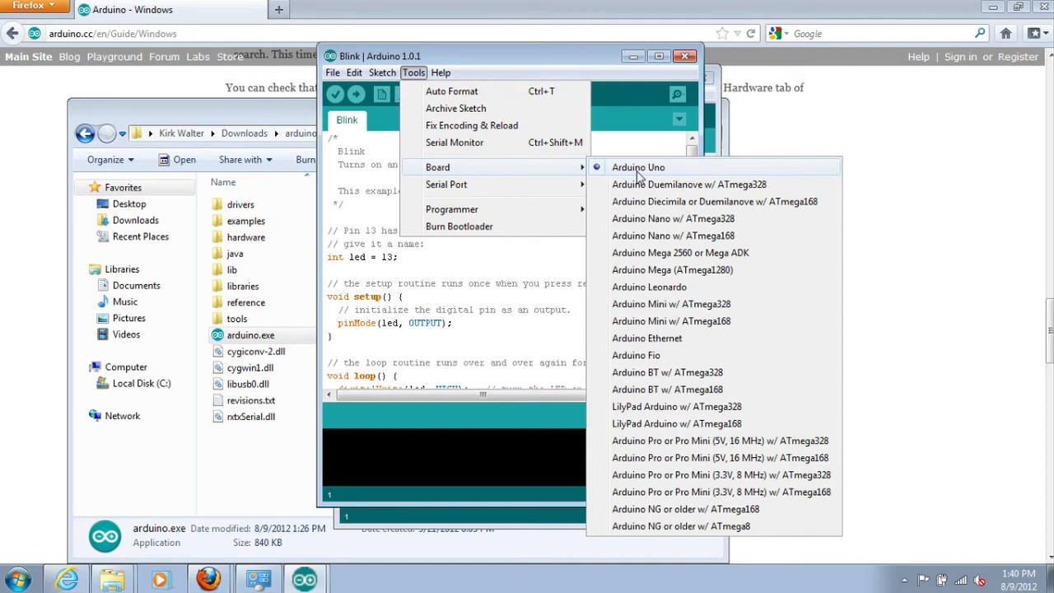
mouse_move(497, 185)
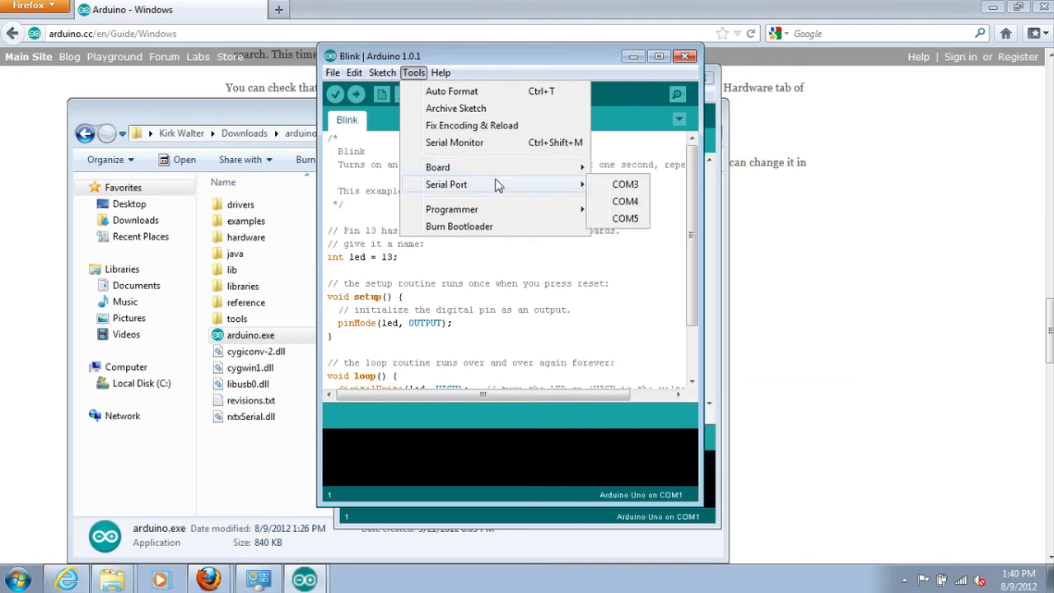
click(622, 219)
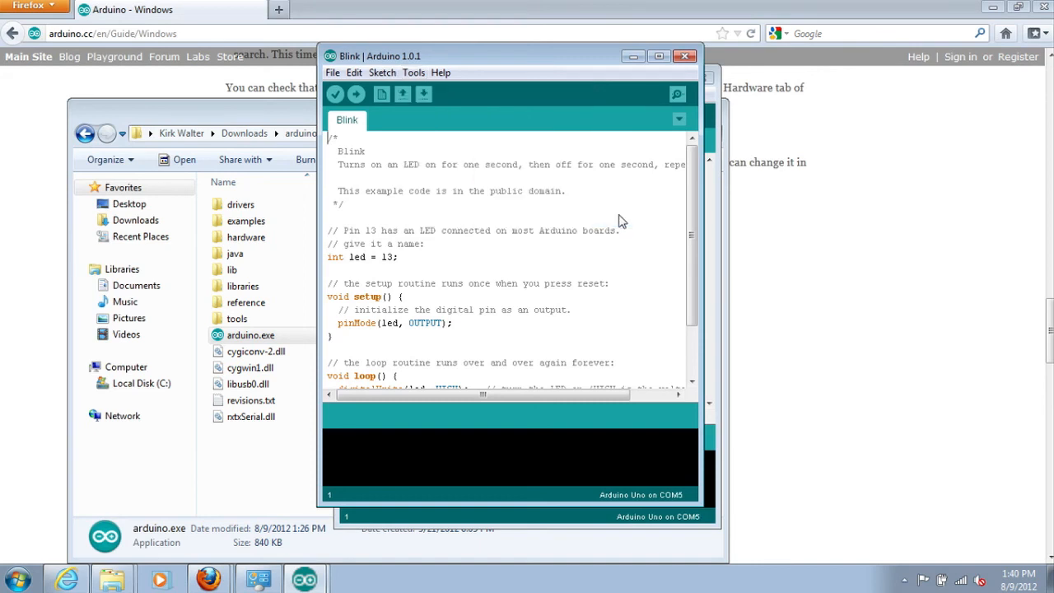
click(357, 95)
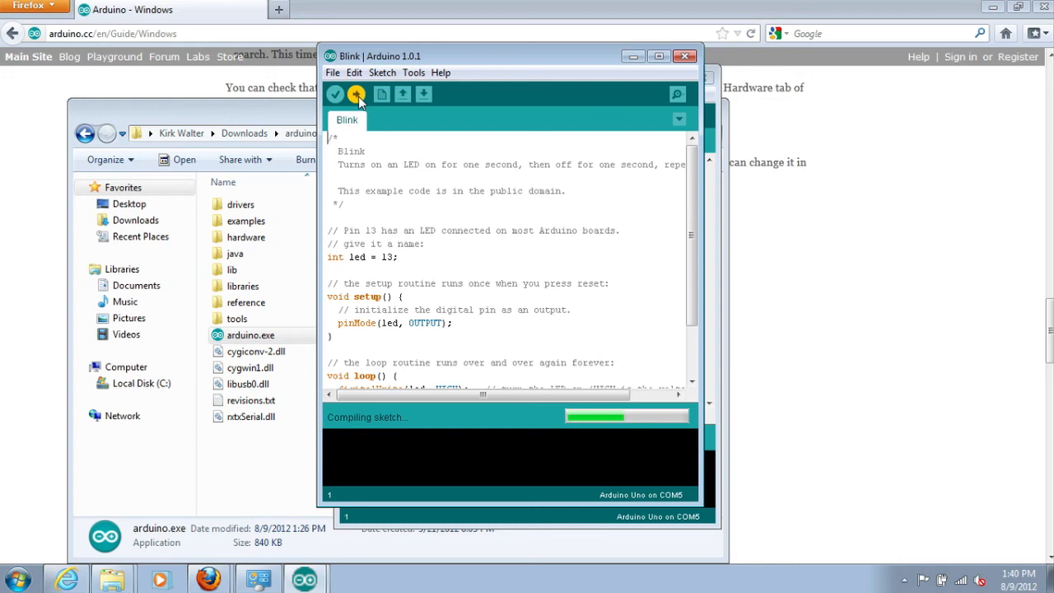